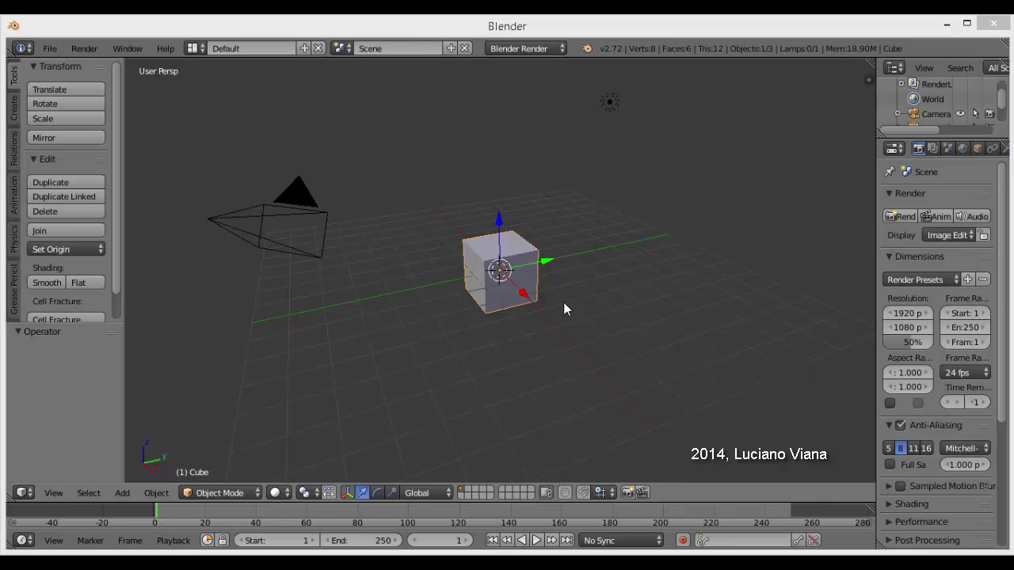
Stretch the default cube into a block, scaling it about 4.634 along global X and about 3.664 along global Y.
{"action": "right_click", "coordinate": [514, 245]}
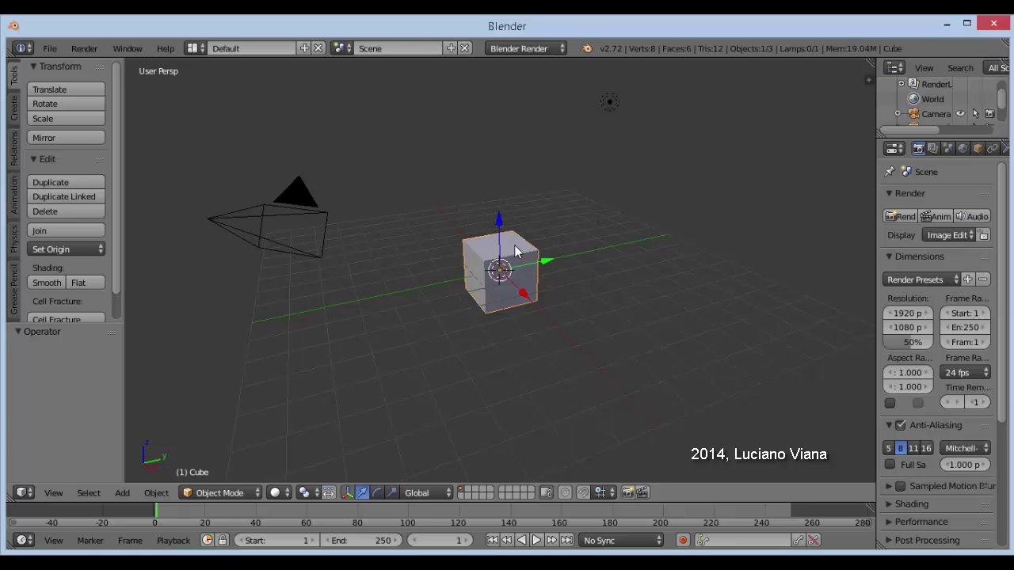
{"action": "key", "text": "s"}
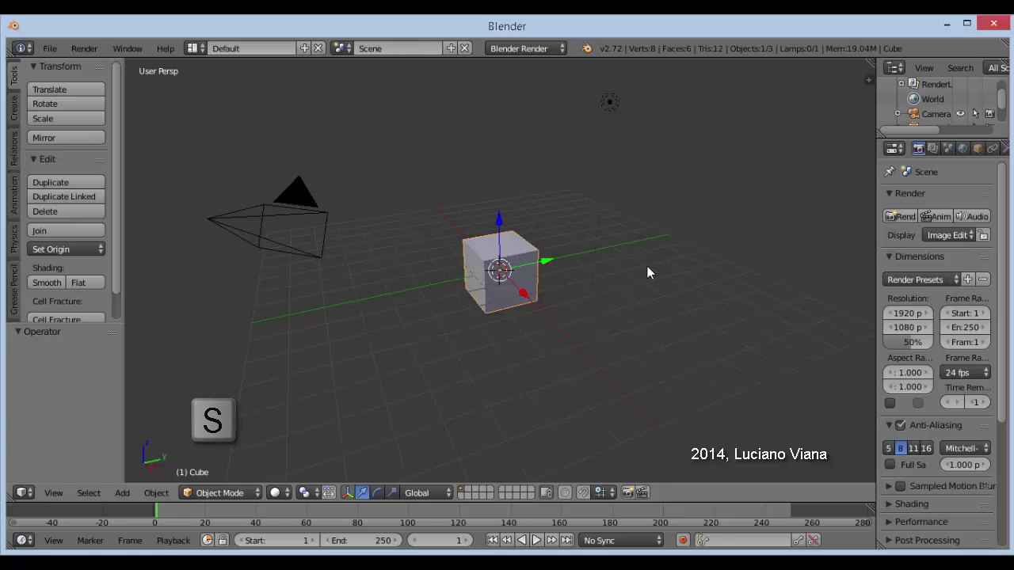
{"action": "key", "text": "x"}
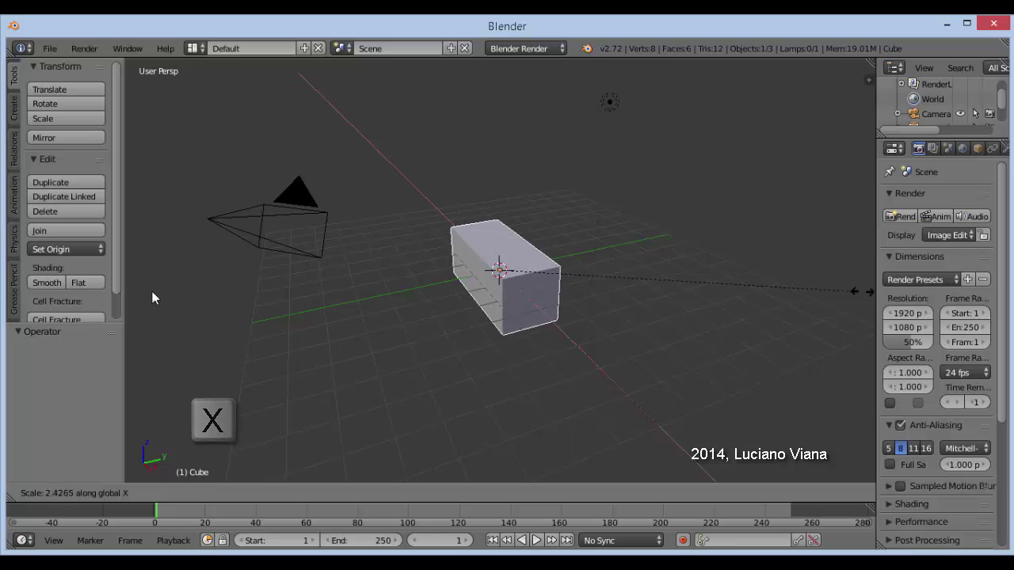
{"action": "left_click", "coordinate": [402, 265]}
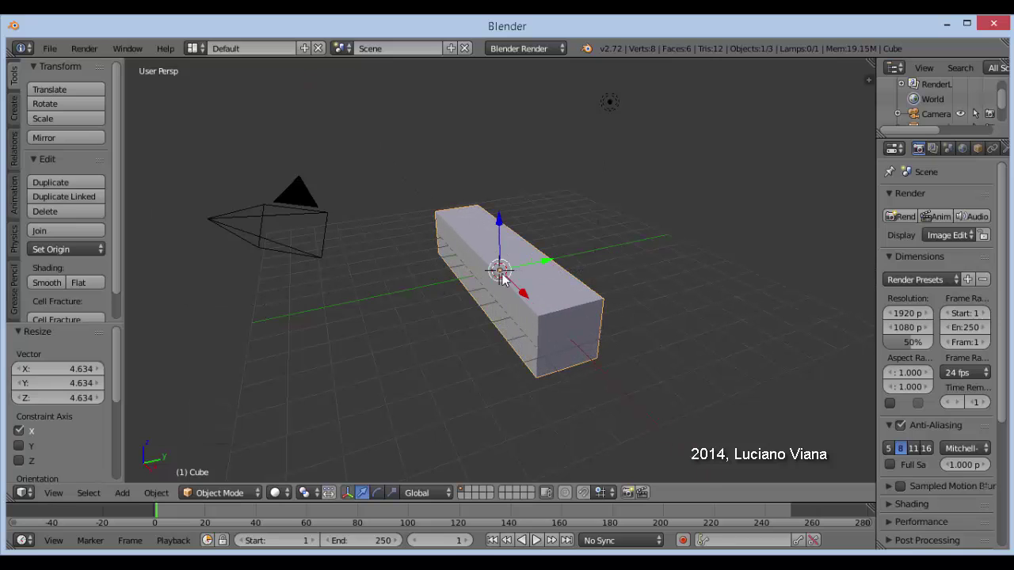
{"action": "key", "text": "s"}
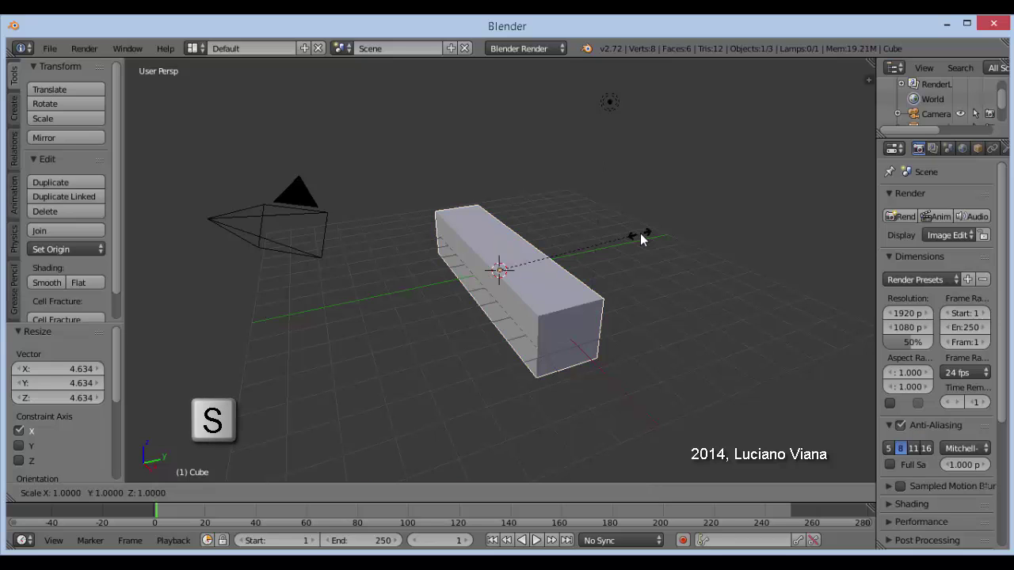
{"action": "key", "text": "y"}
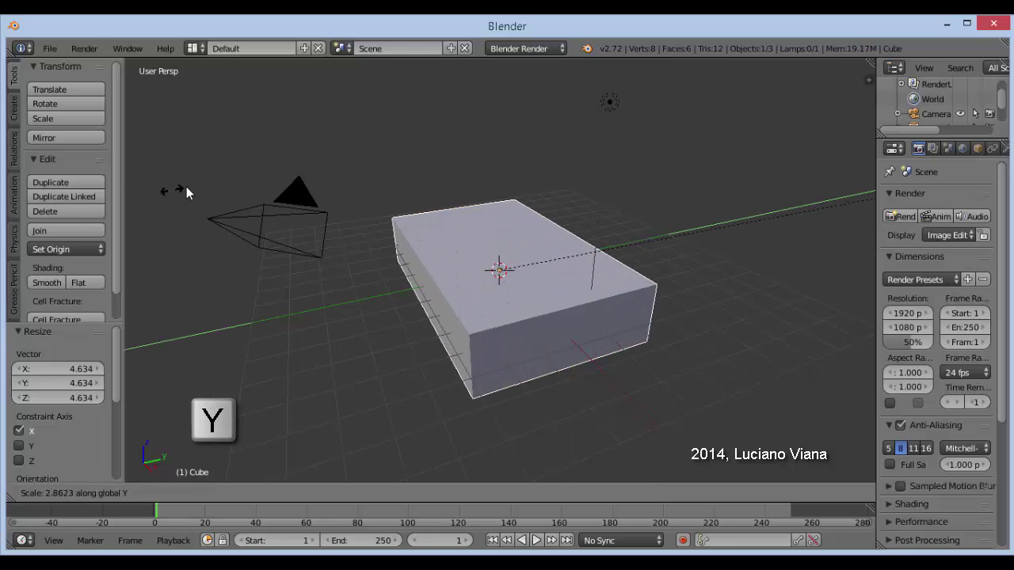
{"action": "left_click", "coordinate": [274, 184]}
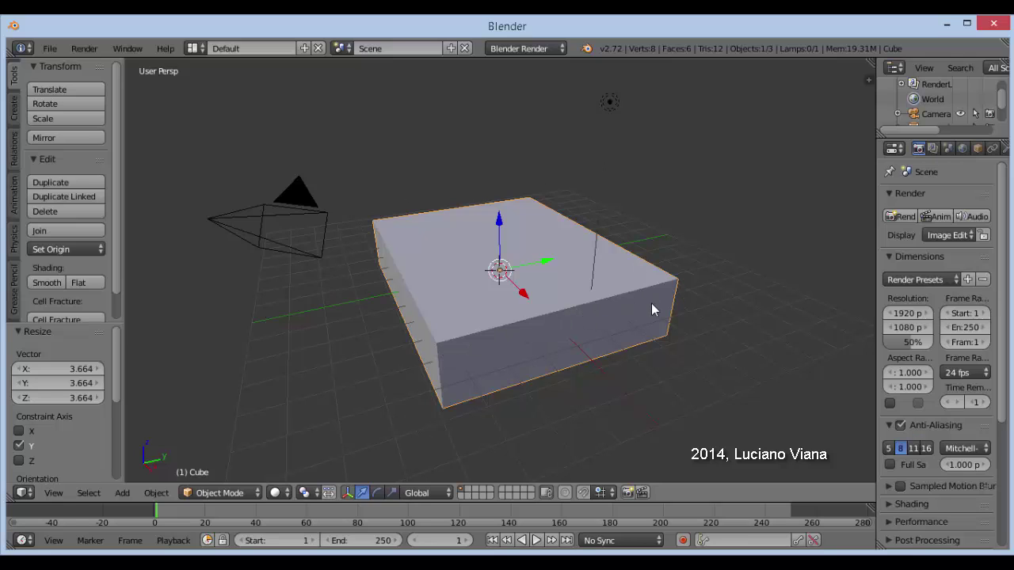
Enter Edit Mode on the block with face selection active, and select its top face.
{"action": "left_click", "coordinate": [252, 493]}
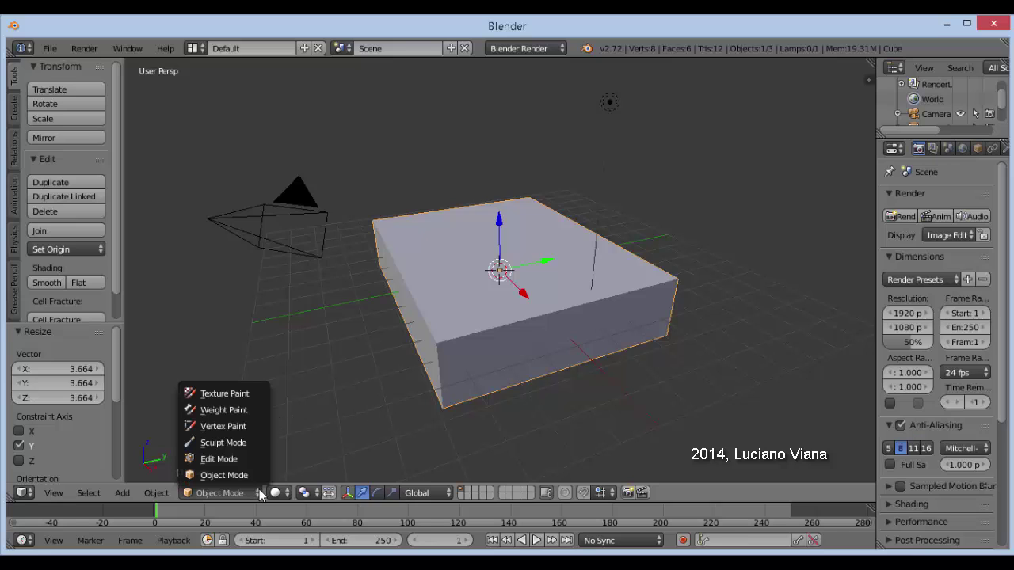
{"action": "left_click", "coordinate": [219, 459]}
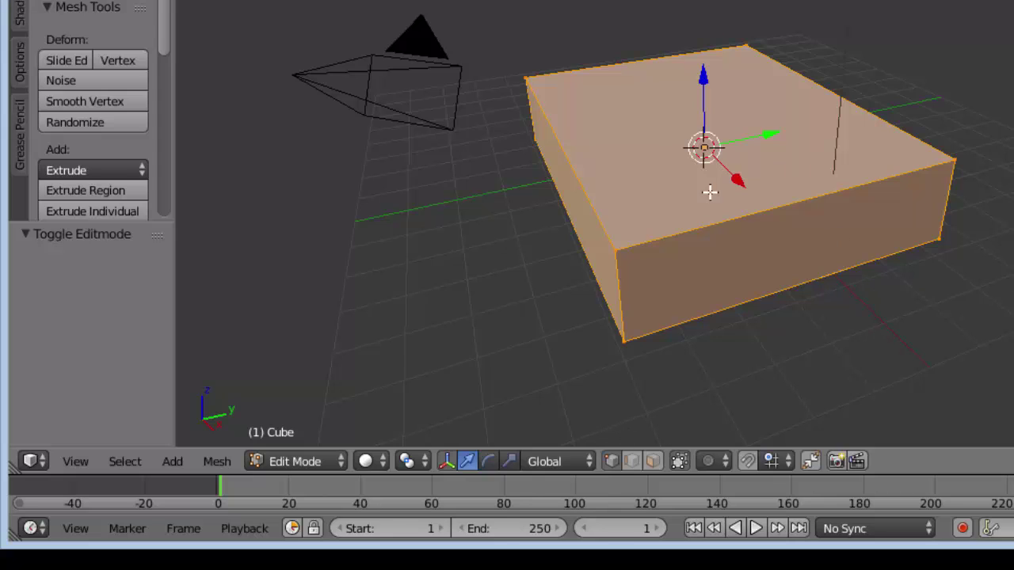
{"action": "left_click", "coordinate": [652, 462]}
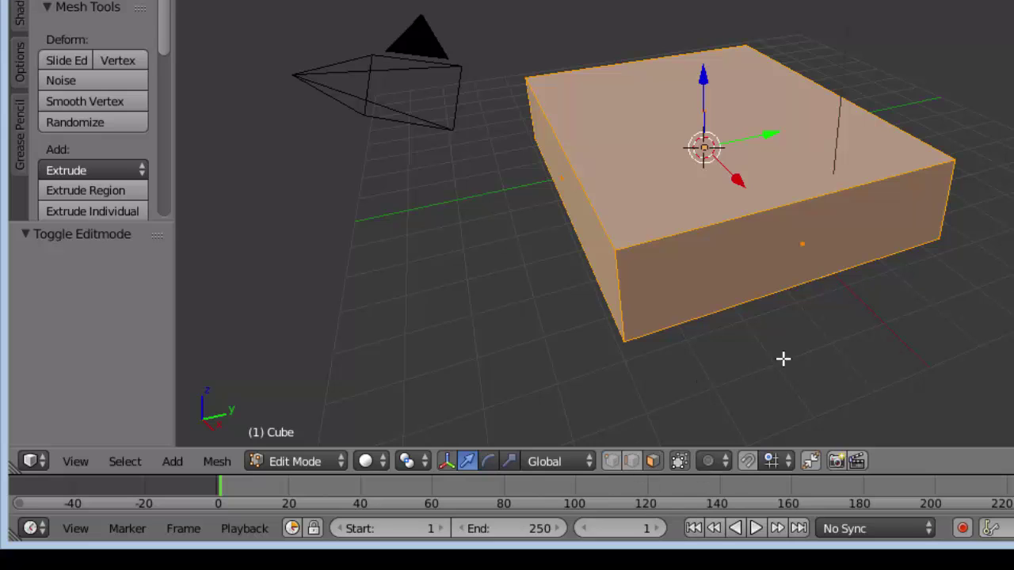
{"action": "right_click", "coordinate": [724, 279]}
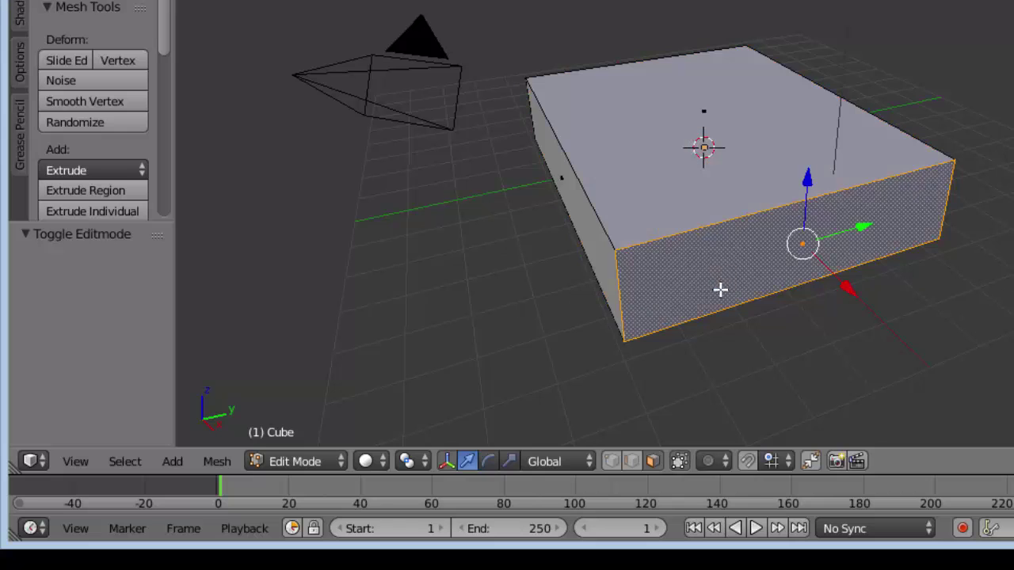
{"action": "right_click", "coordinate": [595, 244]}
{"action": "right_click", "coordinate": [805, 268]}
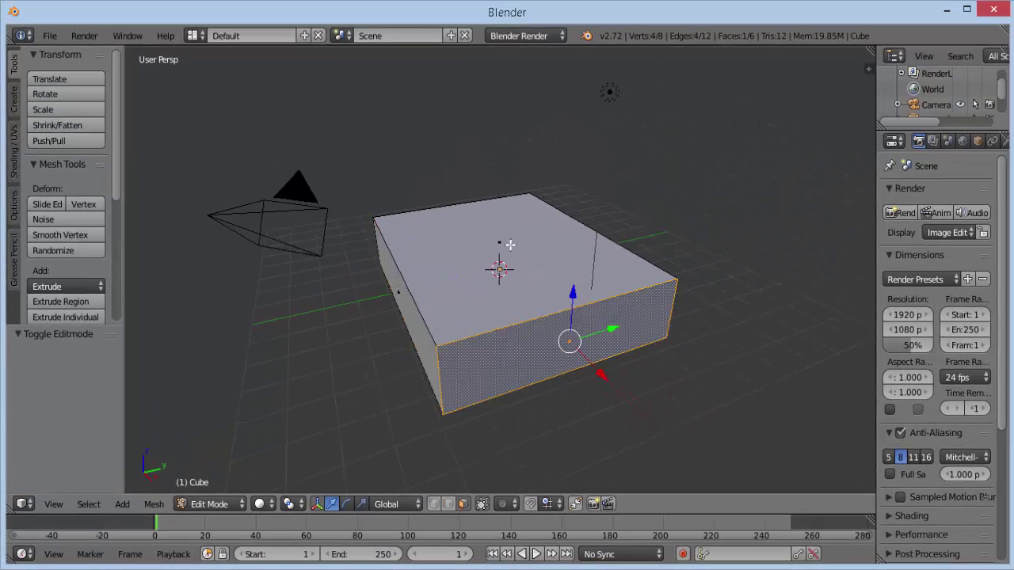
{"action": "right_click", "coordinate": [514, 245]}
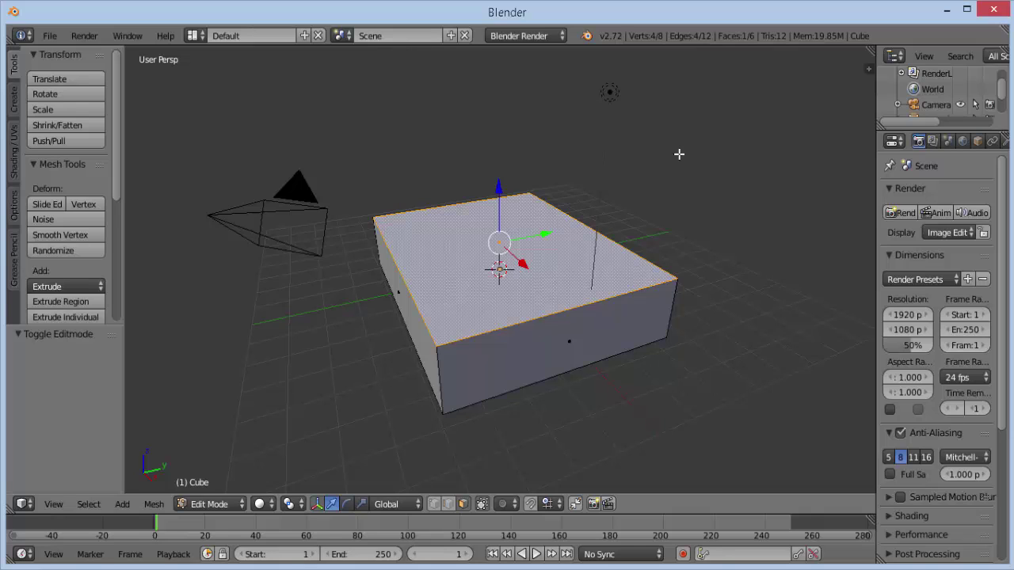
Extrude the top face in place scaled to about 0.796, and extrude the inner face down about 1.336 to form a basin.
{"action": "key", "text": "e"}
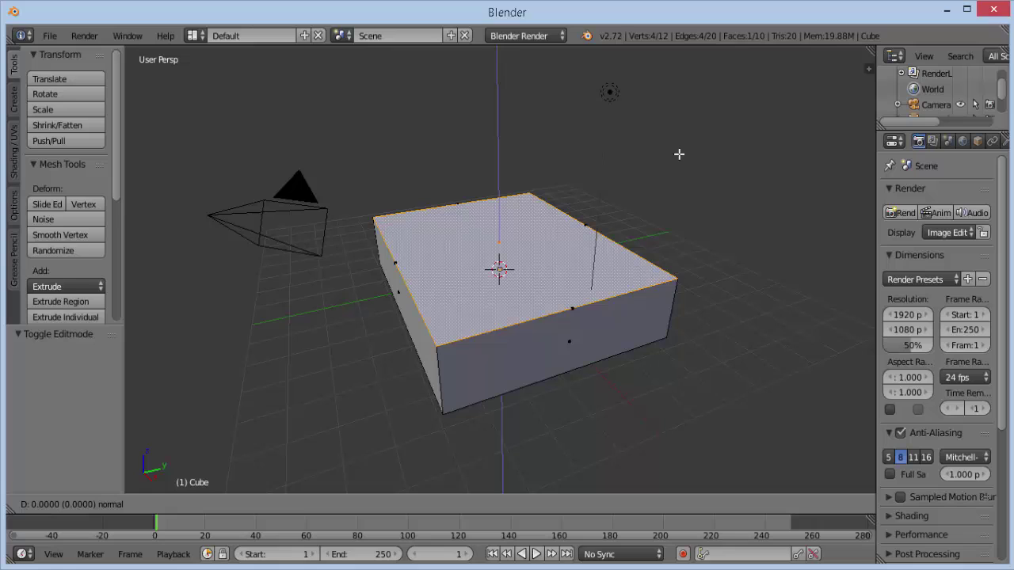
{"action": "key", "text": "Escape"}
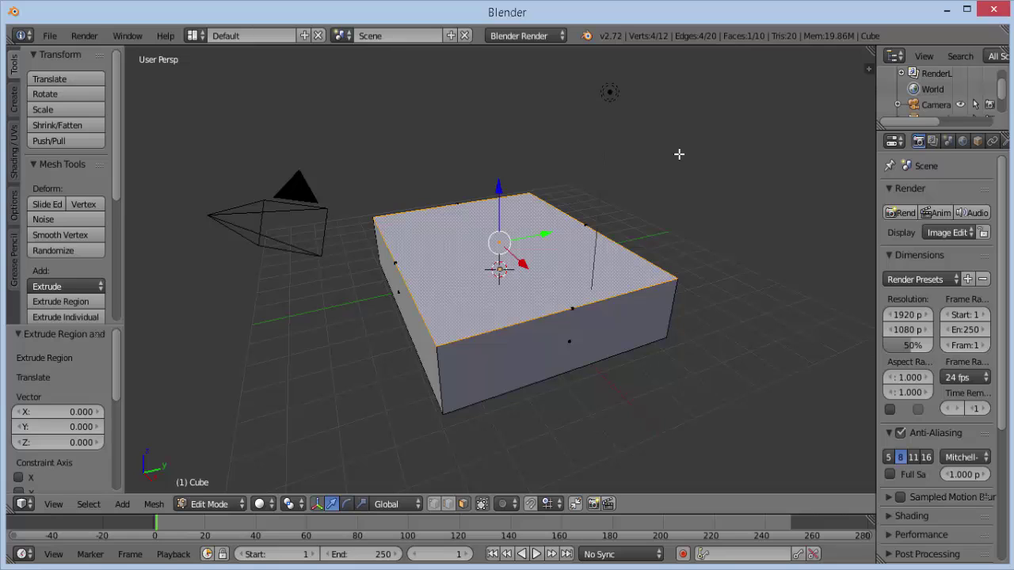
{"action": "key", "text": "s"}
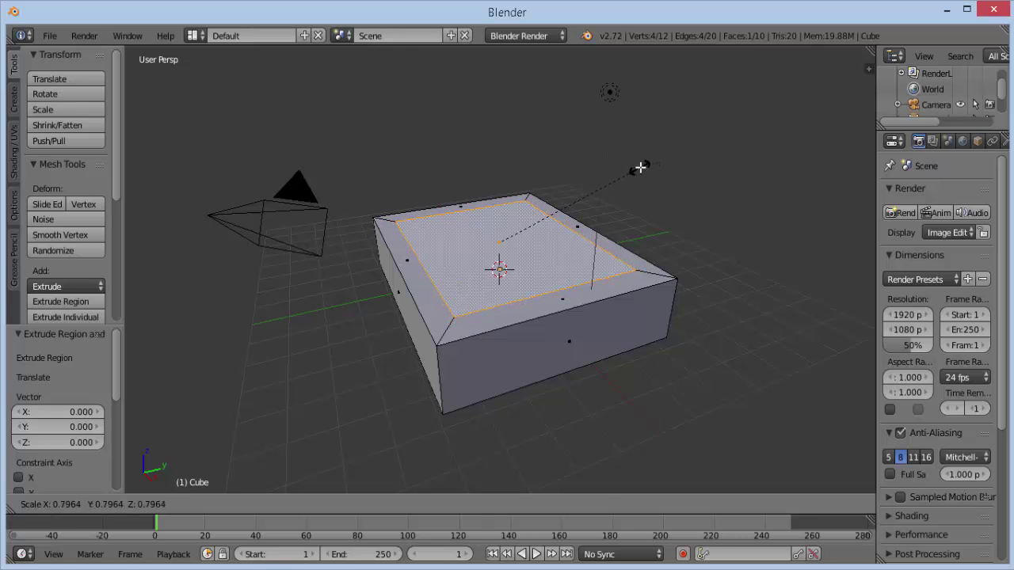
{"action": "left_click", "coordinate": [639, 167]}
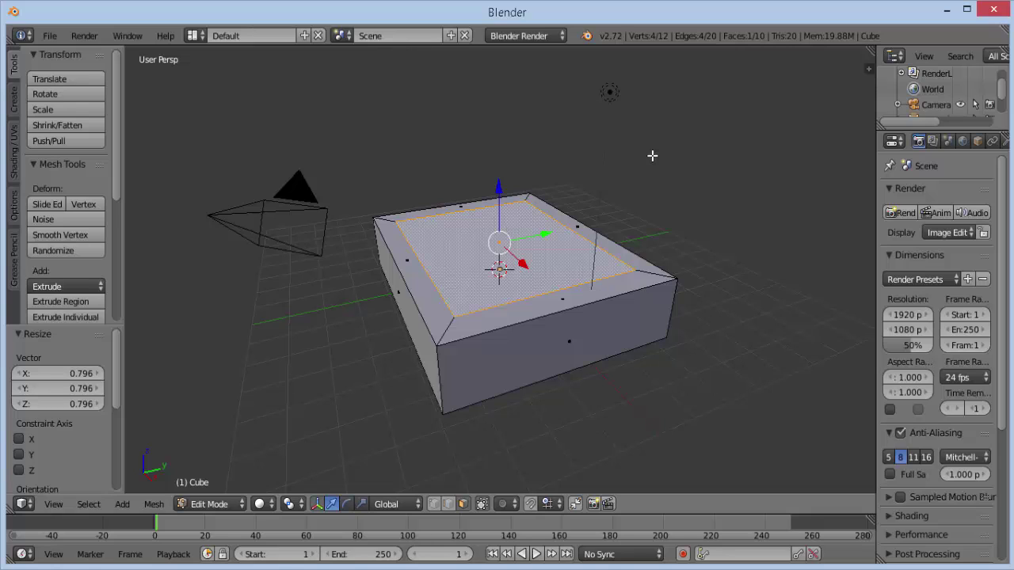
{"action": "key", "text": "e"}
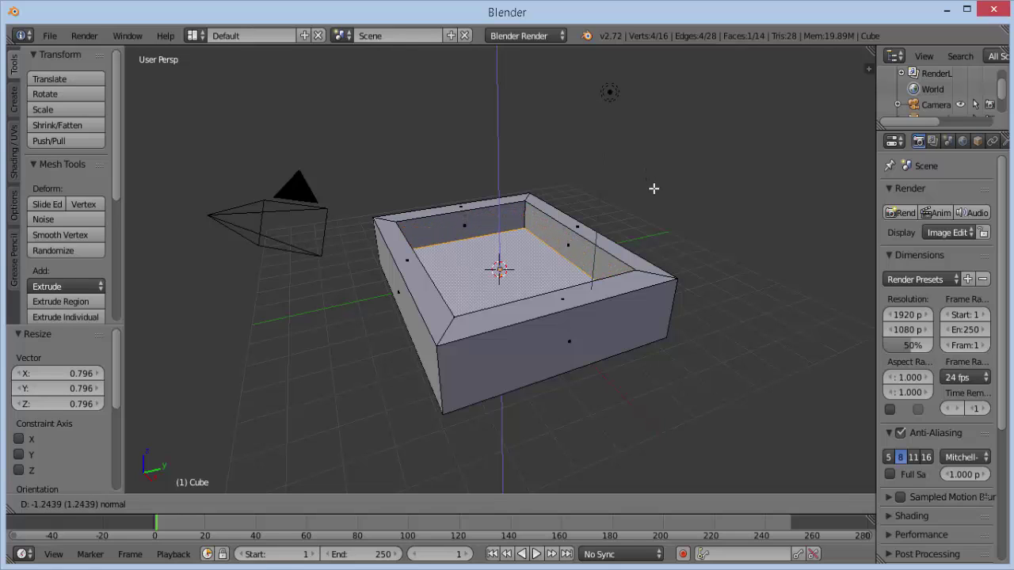
{"action": "left_click", "coordinate": [654, 188]}
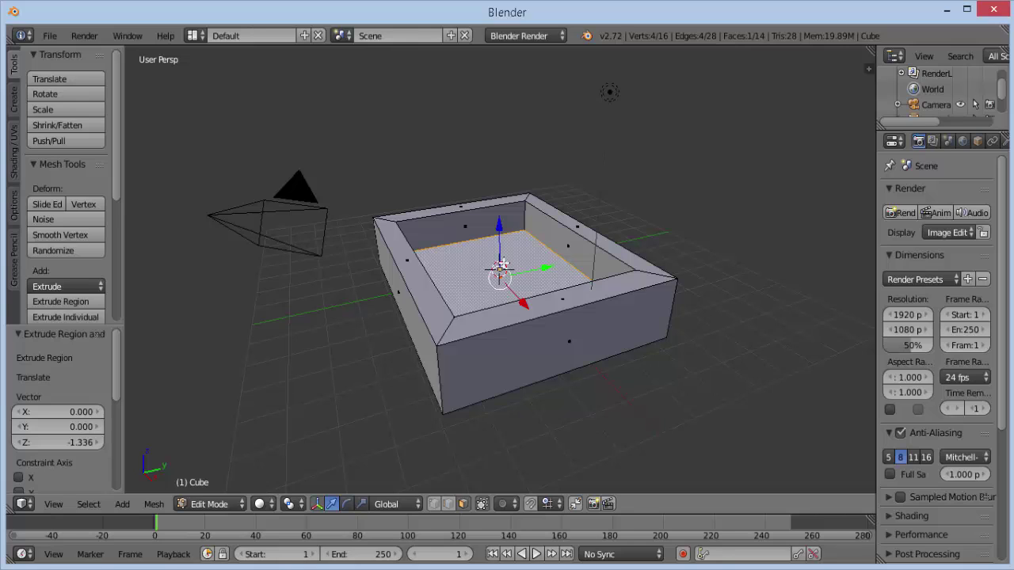
Duplicate the basin's floor face about 4.186 up along global Z, and separate the copy into its own object.
{"action": "key", "text": "shift+d"}
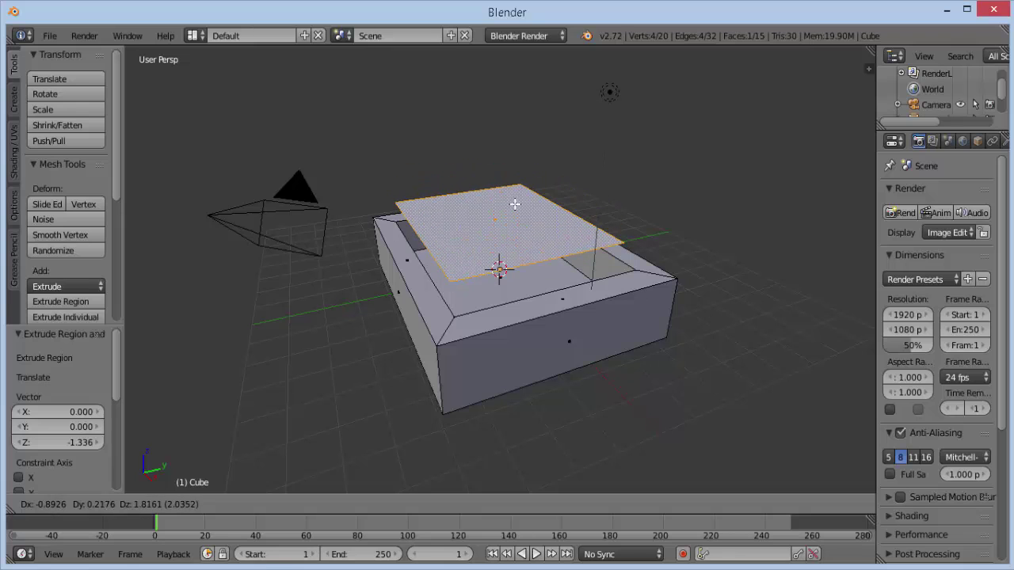
{"action": "key", "text": "z"}
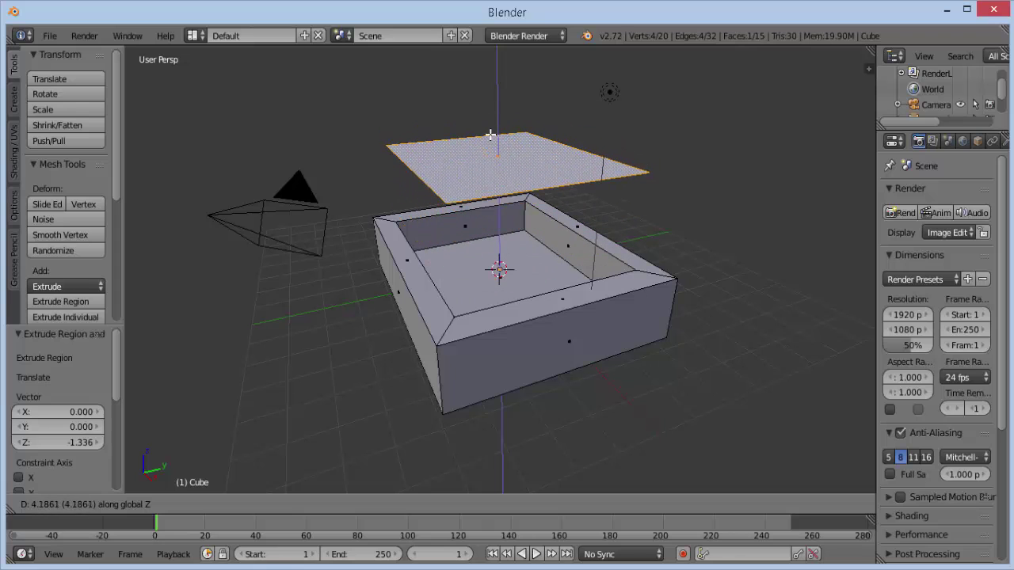
{"action": "left_click", "coordinate": [491, 134]}
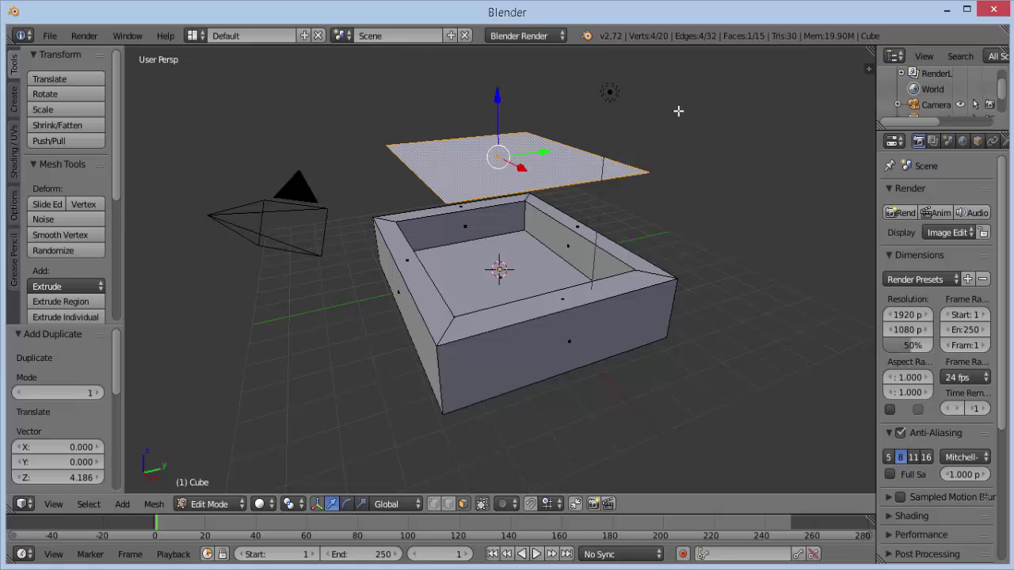
{"action": "key", "text": "p"}
{"action": "key", "text": "p"}
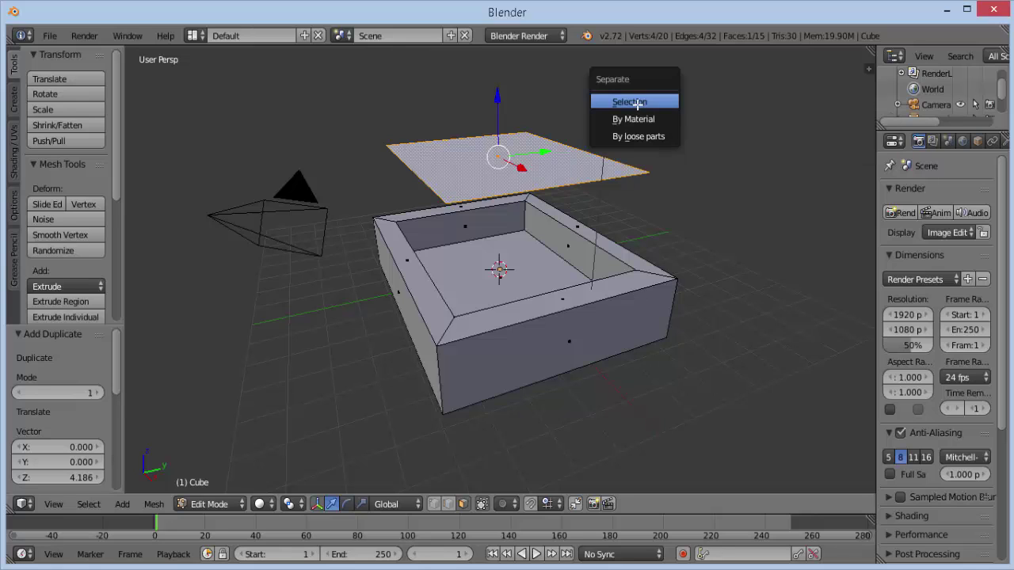
{"action": "left_click", "coordinate": [637, 102]}
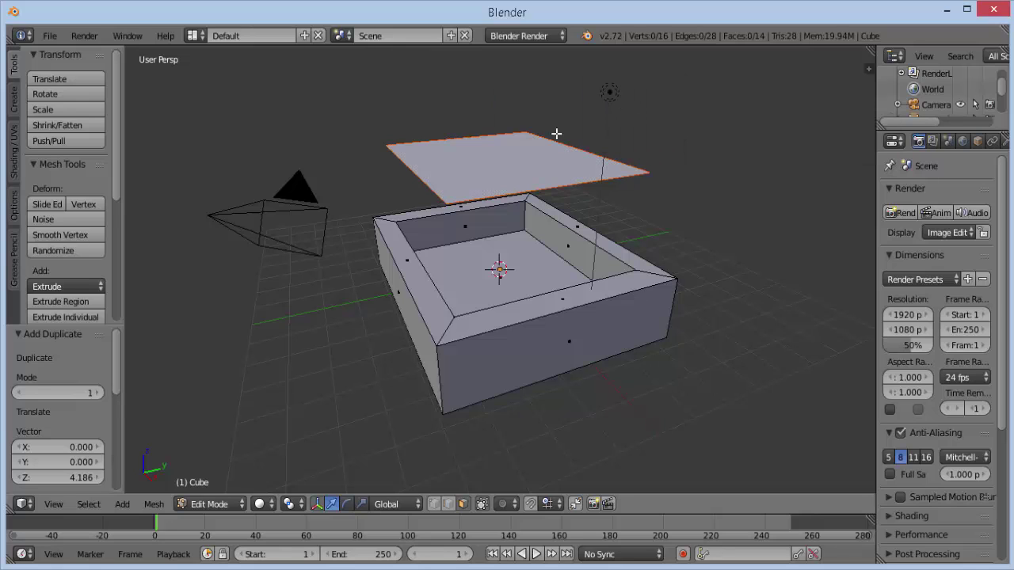
Select the front rim face of the basin, and return to Object Mode.
{"action": "right_click", "coordinate": [517, 333]}
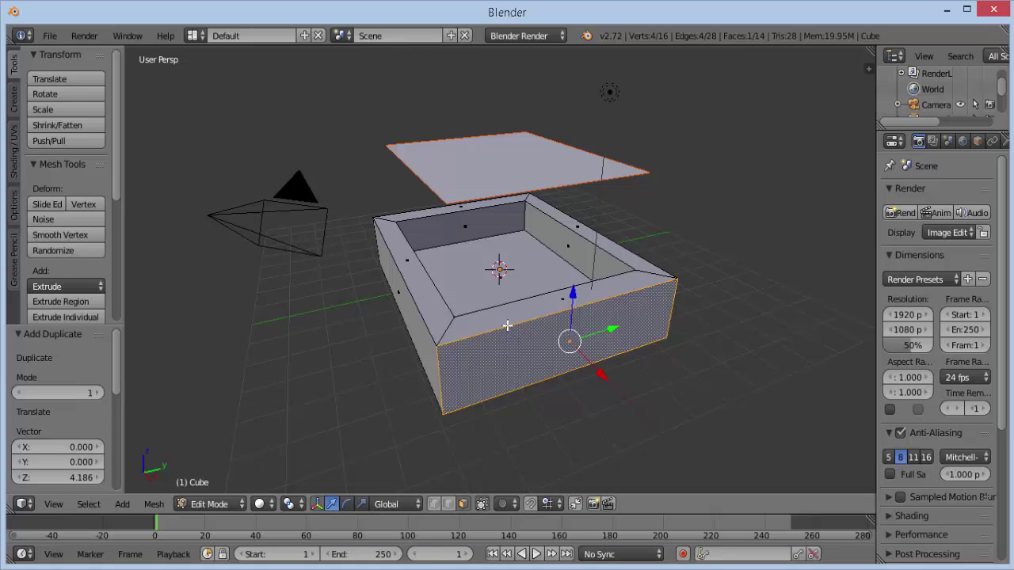
{"action": "right_click", "coordinate": [504, 323]}
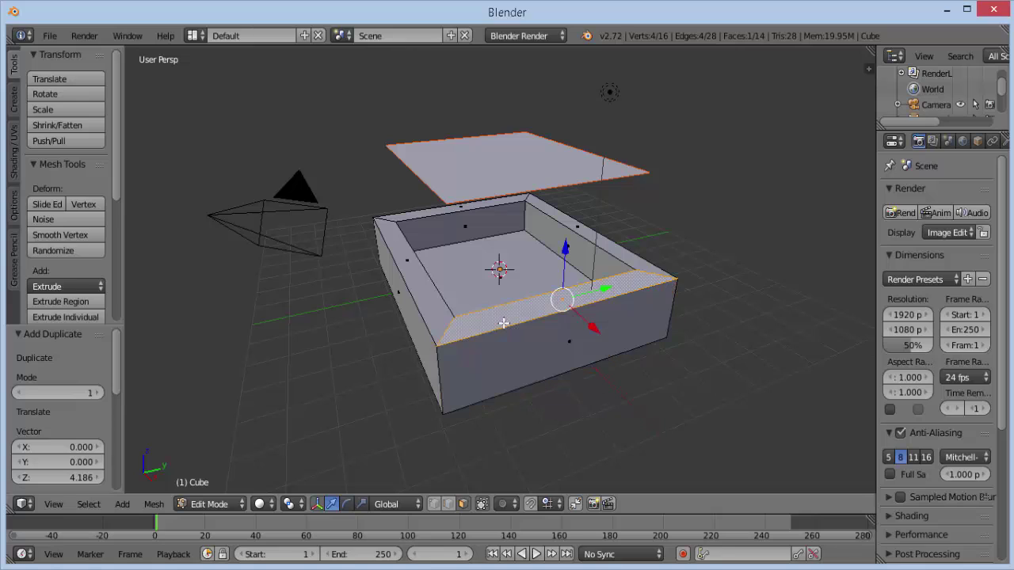
{"action": "left_click", "coordinate": [242, 504]}
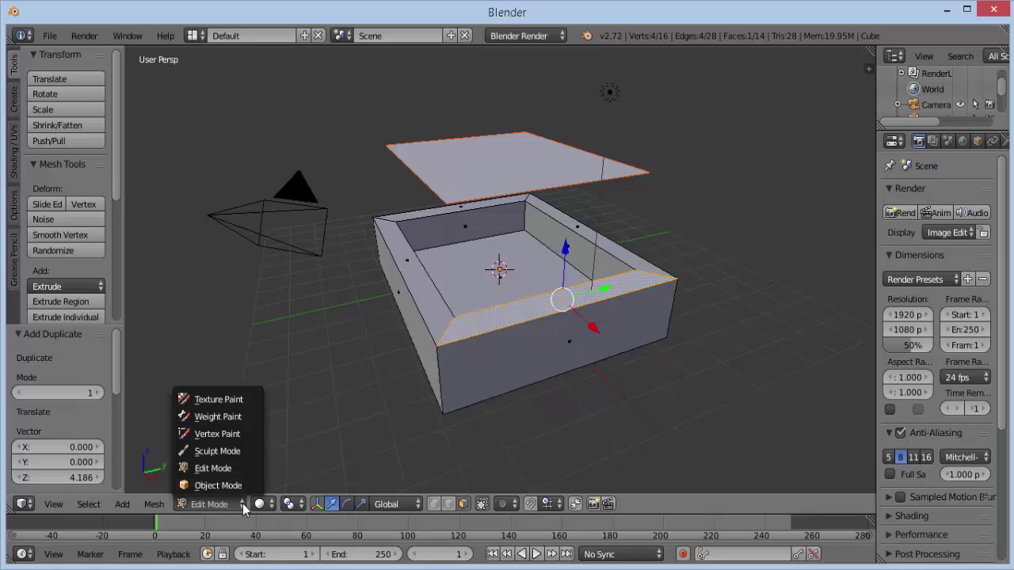
{"action": "left_click", "coordinate": [228, 486]}
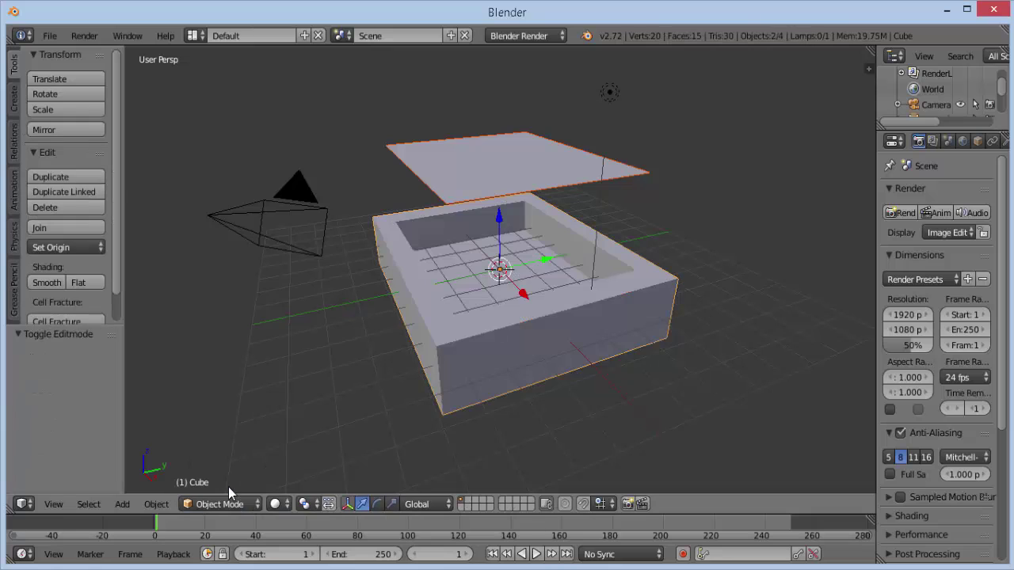
Try moving the basin alone about -1.332 along Y, and undo the move.
{"action": "right_click", "coordinate": [554, 337]}
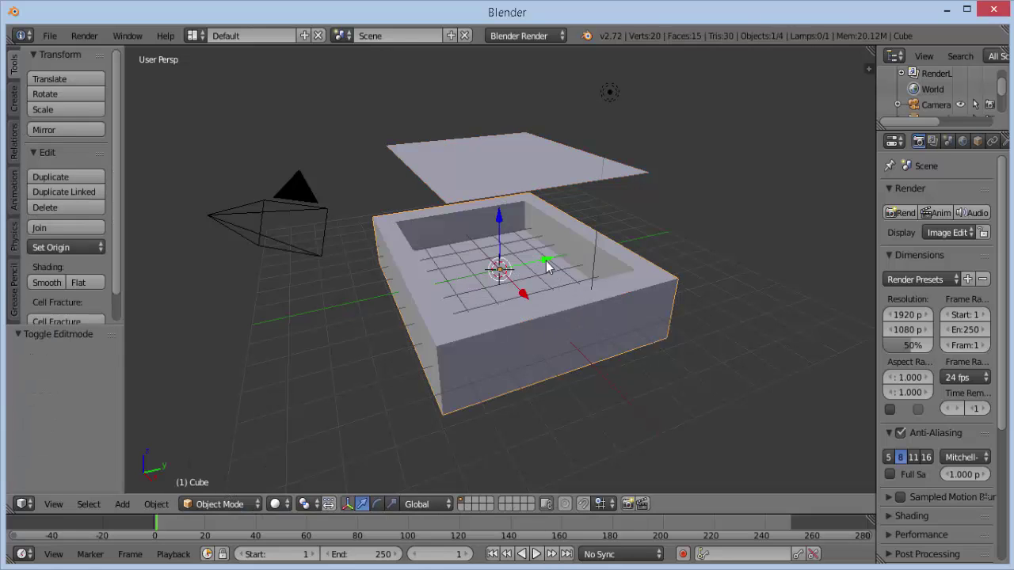
{"action": "left_click_drag", "start_coordinate": [545, 261], "coordinate": [513, 285]}
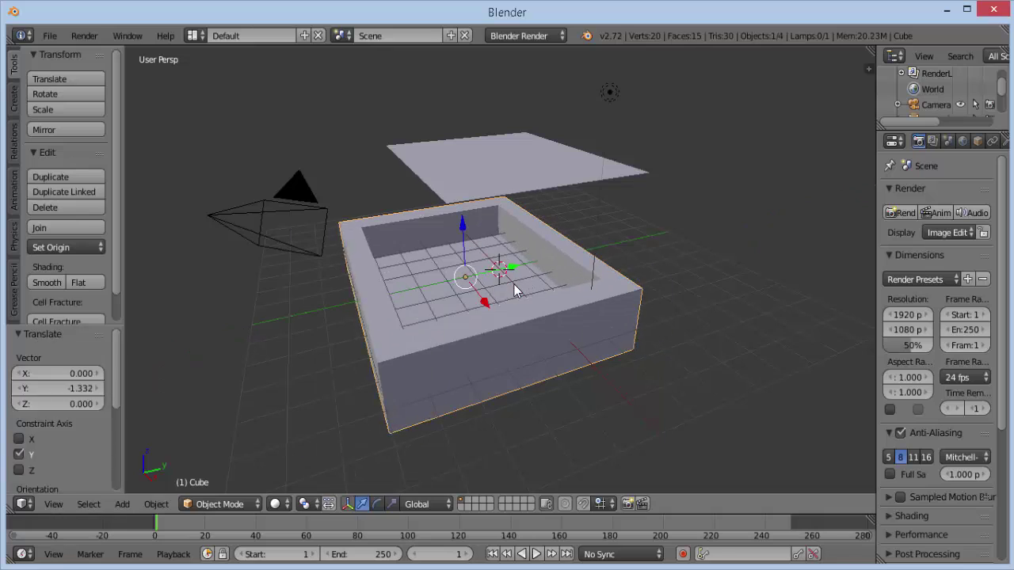
{"action": "key", "text": "ctrl+z"}
Select the separated plane and, in Edit Mode, lower its face about 3.239 along Z into the basin.
{"action": "right_click", "coordinate": [495, 171]}
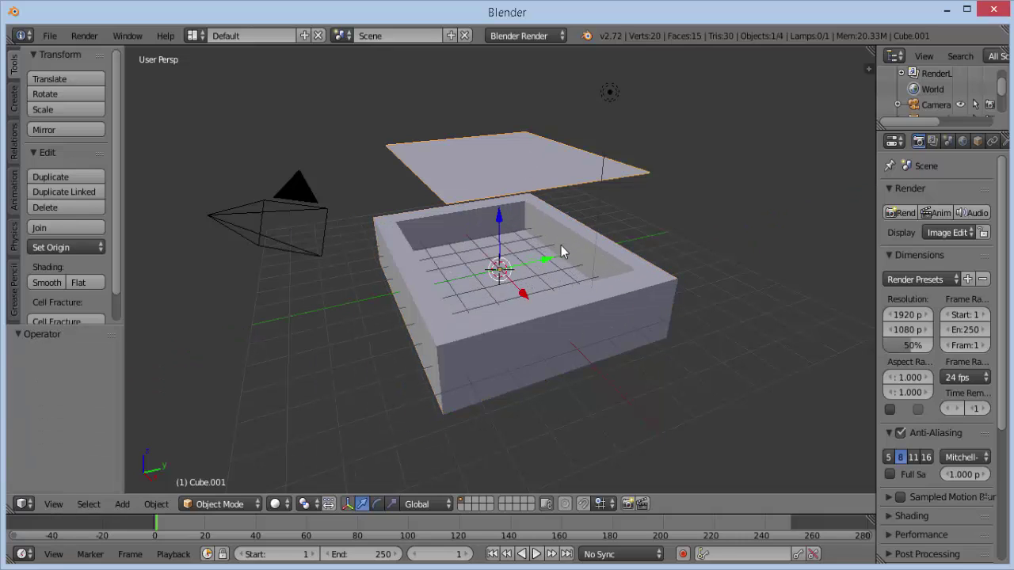
{"action": "left_click_drag", "start_coordinate": [545, 260], "coordinate": [569, 225]}
{"action": "left_click", "coordinate": [254, 499]}
{"action": "left_click", "coordinate": [226, 467]}
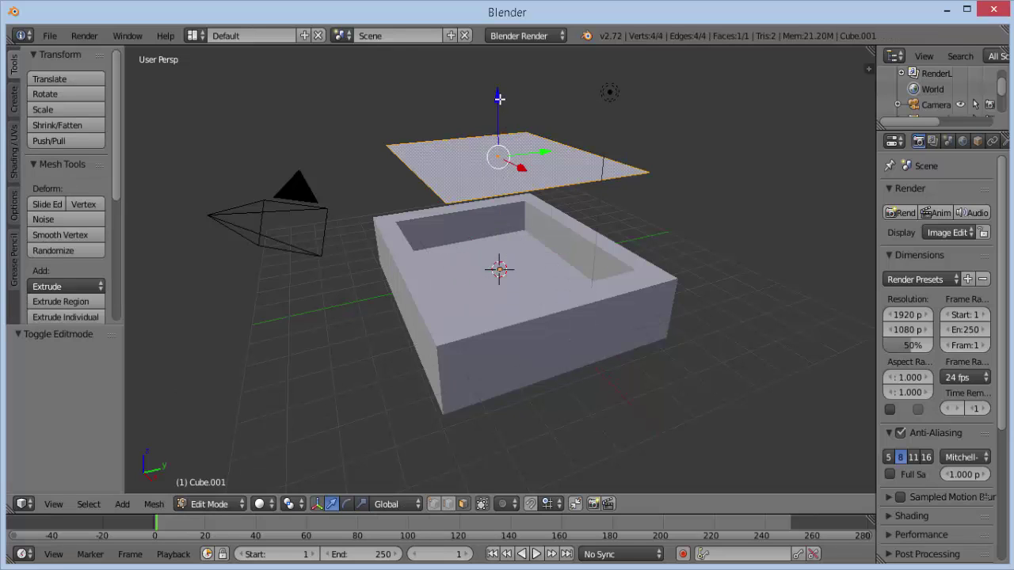
{"action": "left_click_drag", "start_coordinate": [499, 98], "coordinate": [500, 199]}
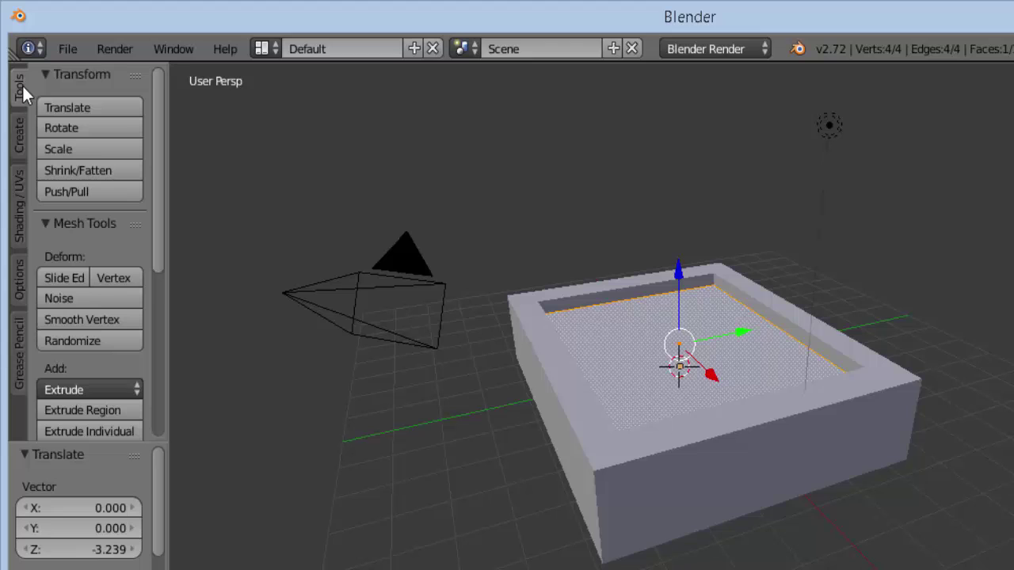
Subdivide the plane inside the basin with one cut.
{"action": "left_click_drag", "start_coordinate": [158, 105], "coordinate": [95, 199]}
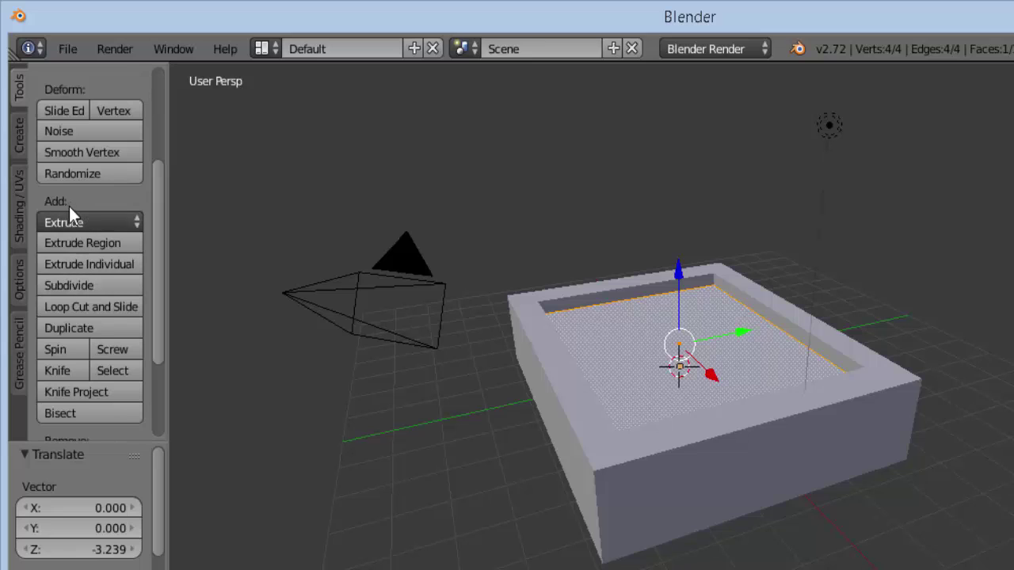
{"action": "left_click", "coordinate": [72, 286]}
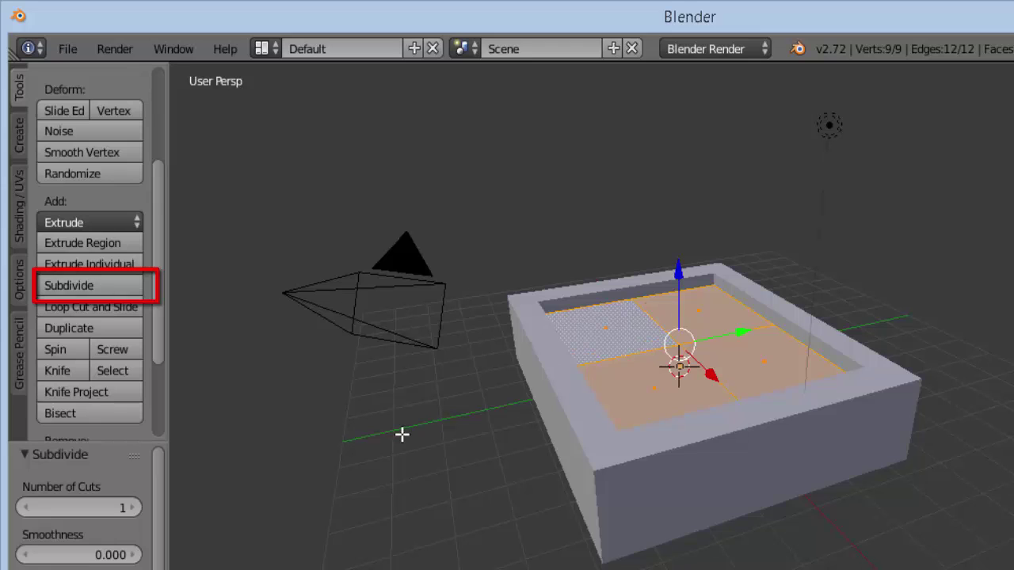
Switch the viewport to wireframe shading and subdivide the plane inside the basin three more times.
{"action": "key", "text": "z"}
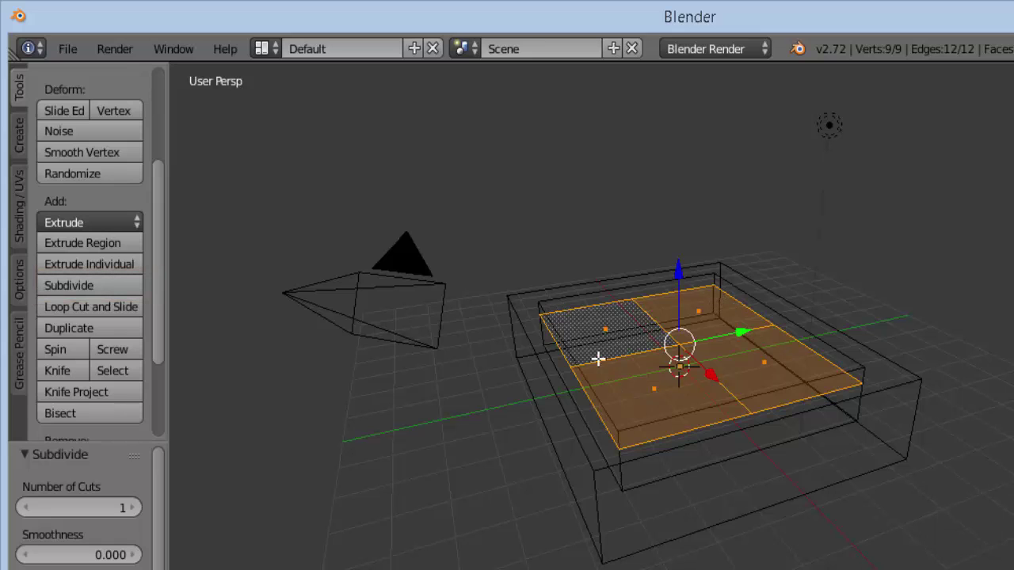
{"action": "left_click", "coordinate": [77, 282]}
{"action": "left_click", "coordinate": [77, 283]}
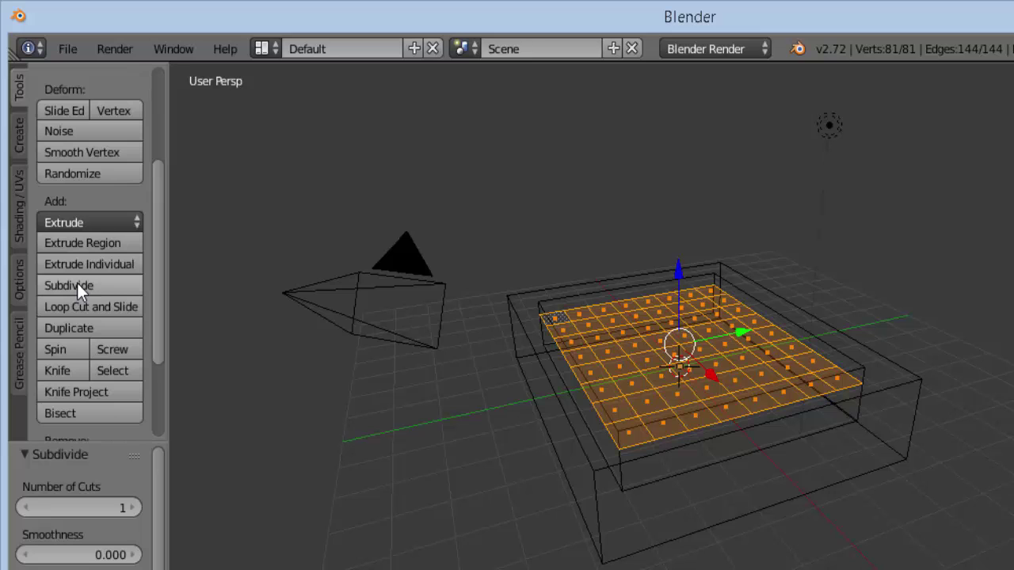
{"action": "left_click", "coordinate": [77, 283]}
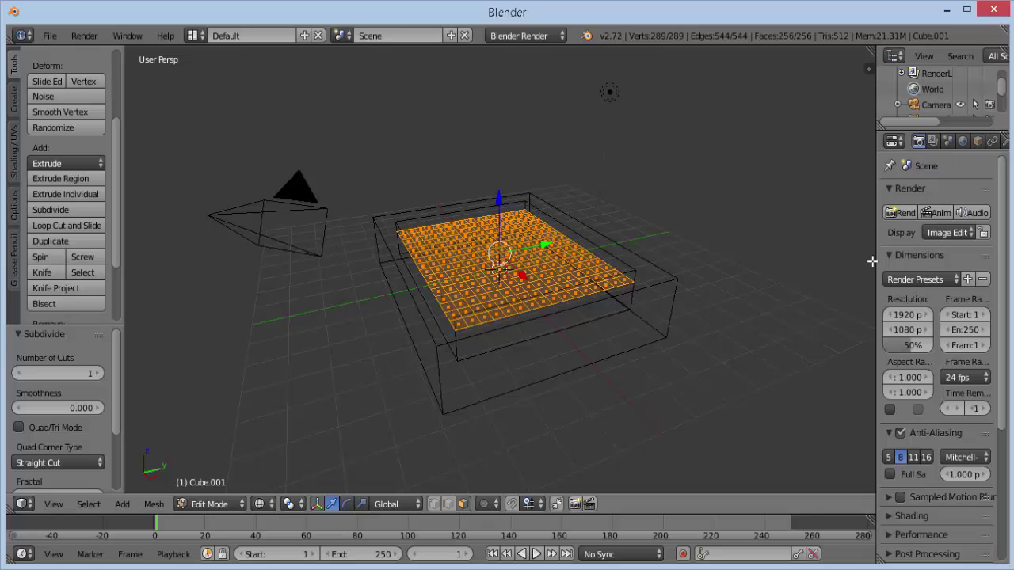
Widen the properties area and add a Wave modifier to the subdivided plane.
{"action": "left_click_drag", "start_coordinate": [875, 259], "coordinate": [760, 279]}
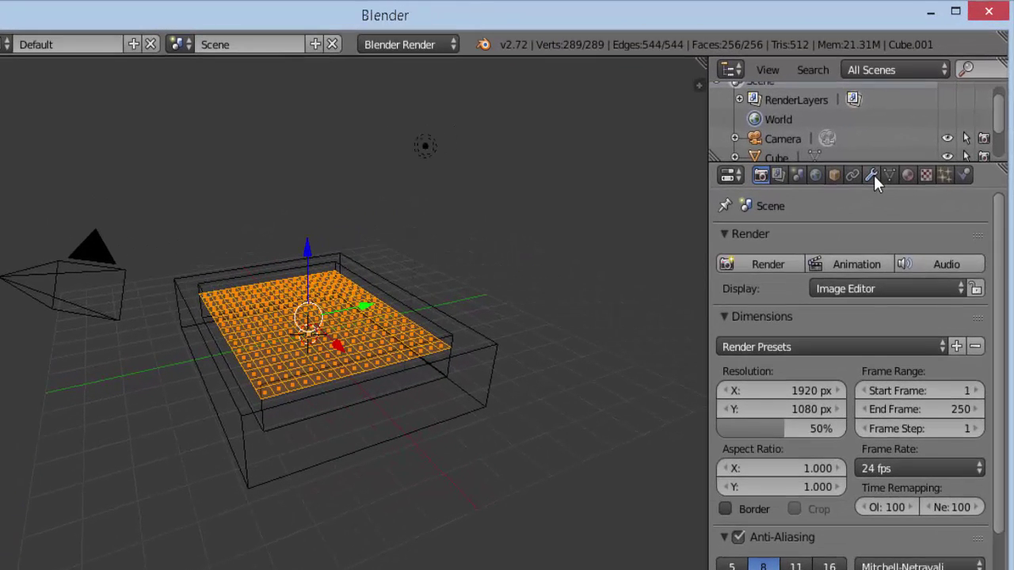
{"action": "left_click", "coordinate": [898, 141]}
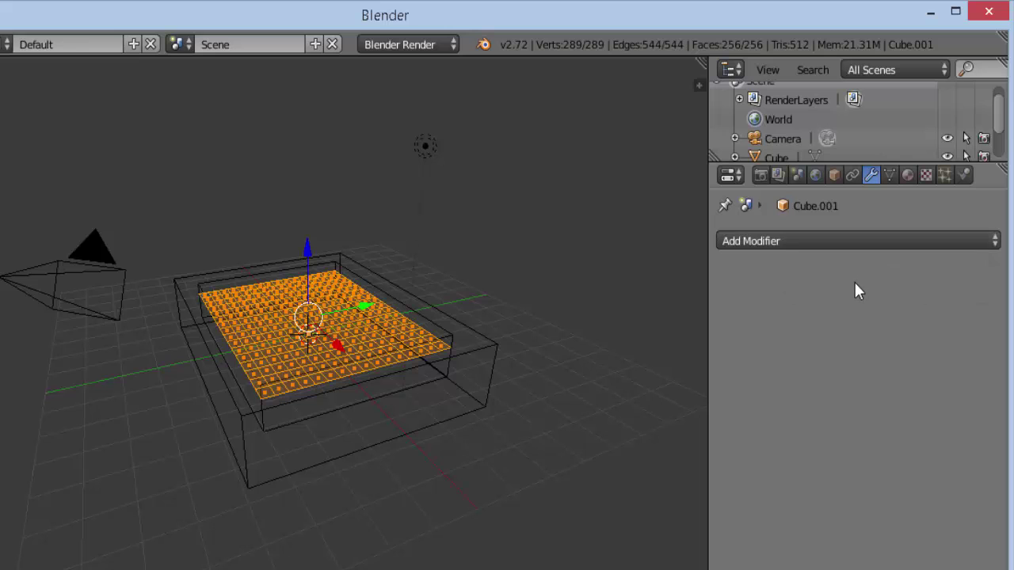
{"action": "left_click", "coordinate": [861, 239]}
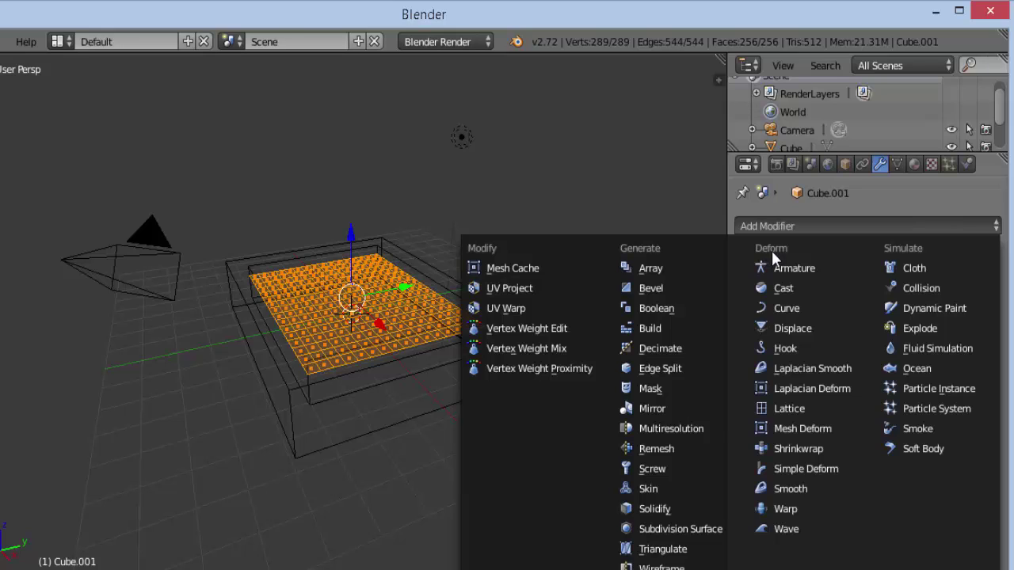
{"action": "left_click", "coordinate": [791, 533]}
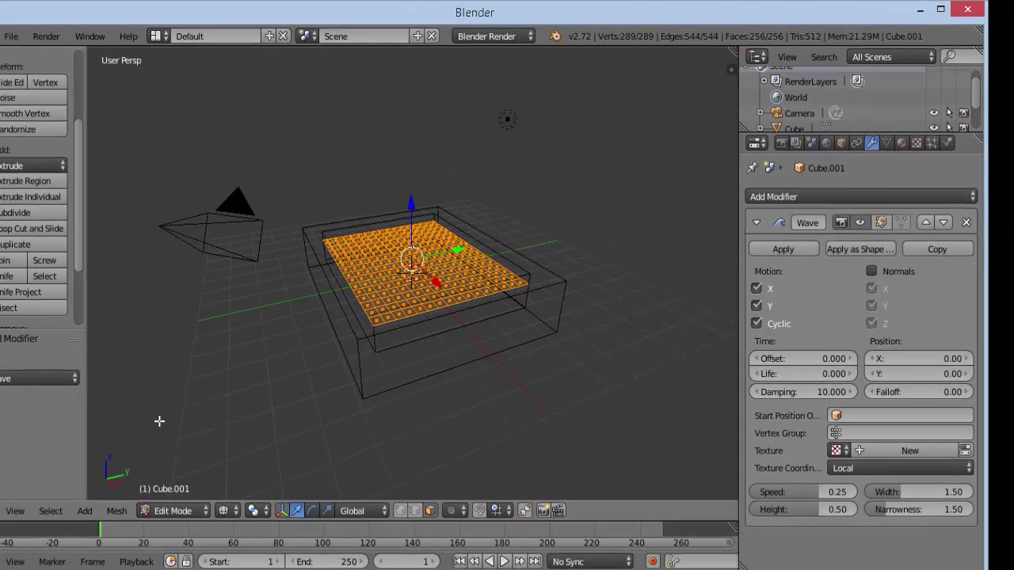
Return to Object Mode and switch the viewport back to solid shading.
{"action": "left_click", "coordinate": [205, 513]}
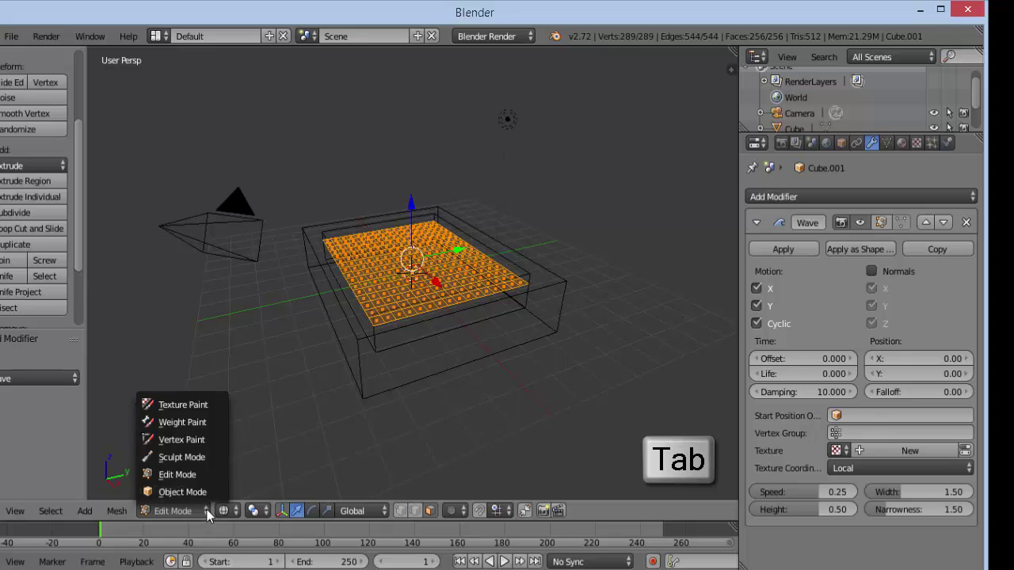
{"action": "left_click", "coordinate": [206, 492]}
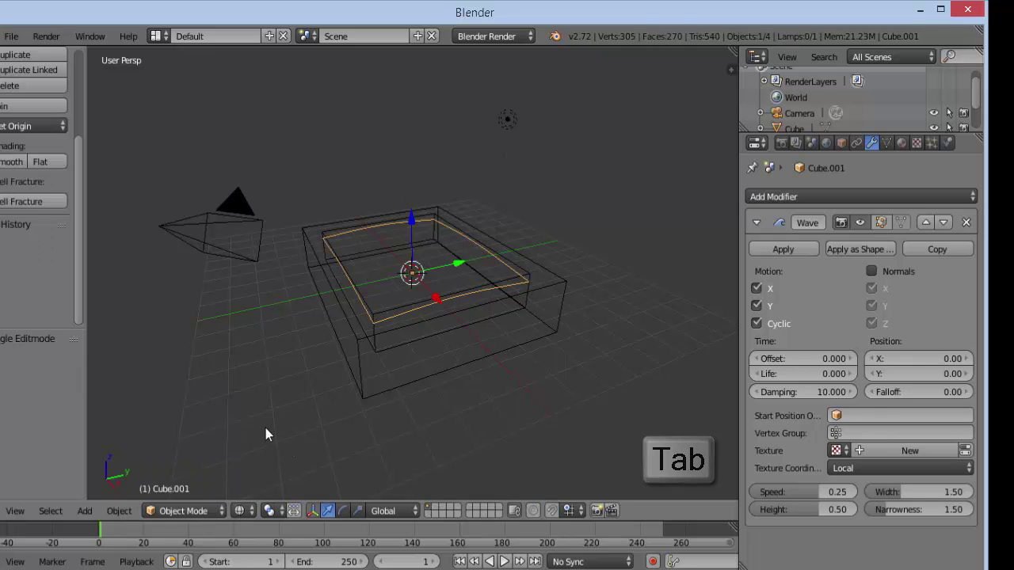
{"action": "key", "text": "z"}
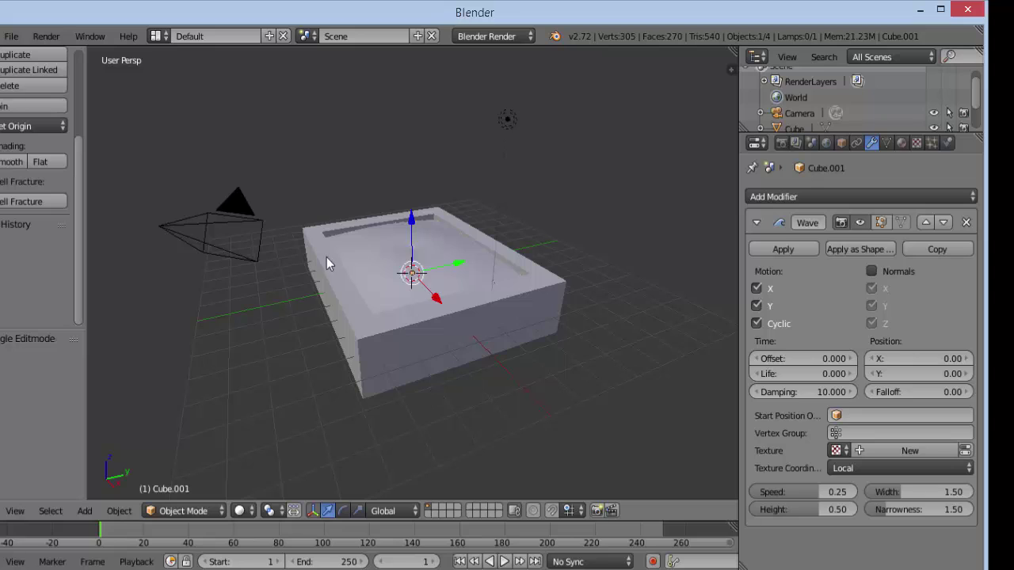
Select the wave plane and raise it about 2.274 along Z, out of the basin.
{"action": "right_click", "coordinate": [435, 253]}
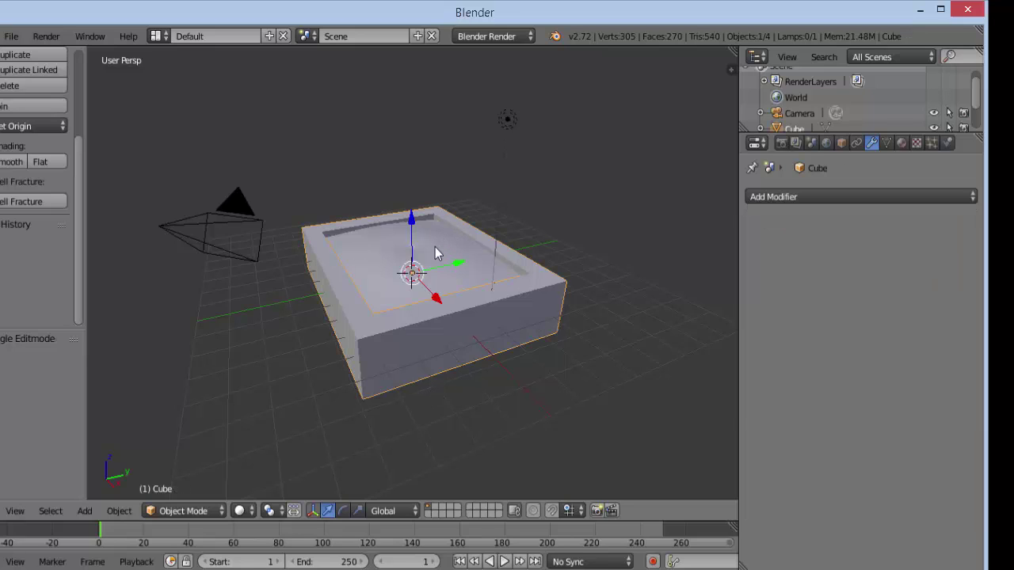
{"action": "right_click", "coordinate": [434, 252]}
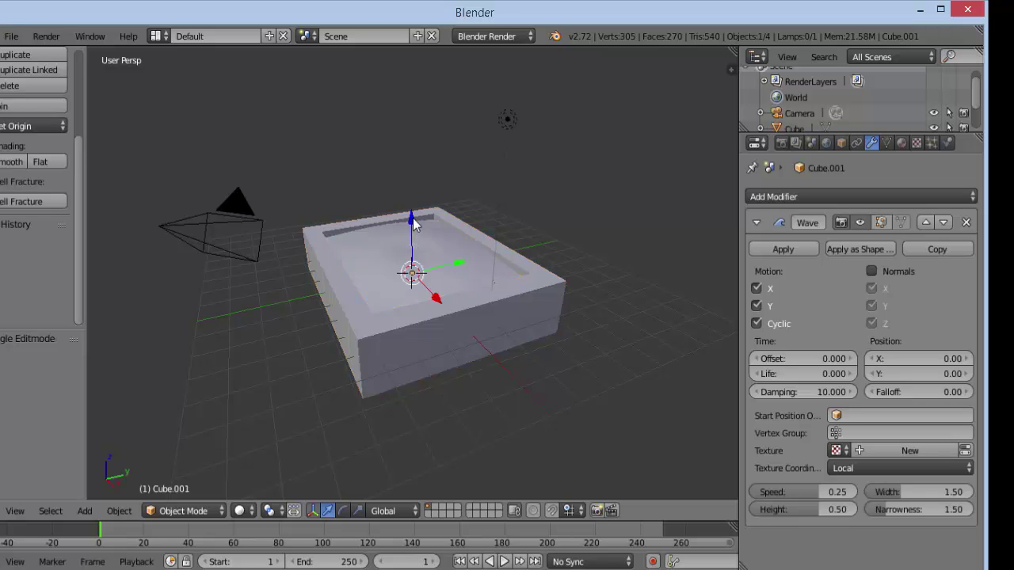
{"action": "left_click_drag", "start_coordinate": [413, 224], "coordinate": [421, 171]}
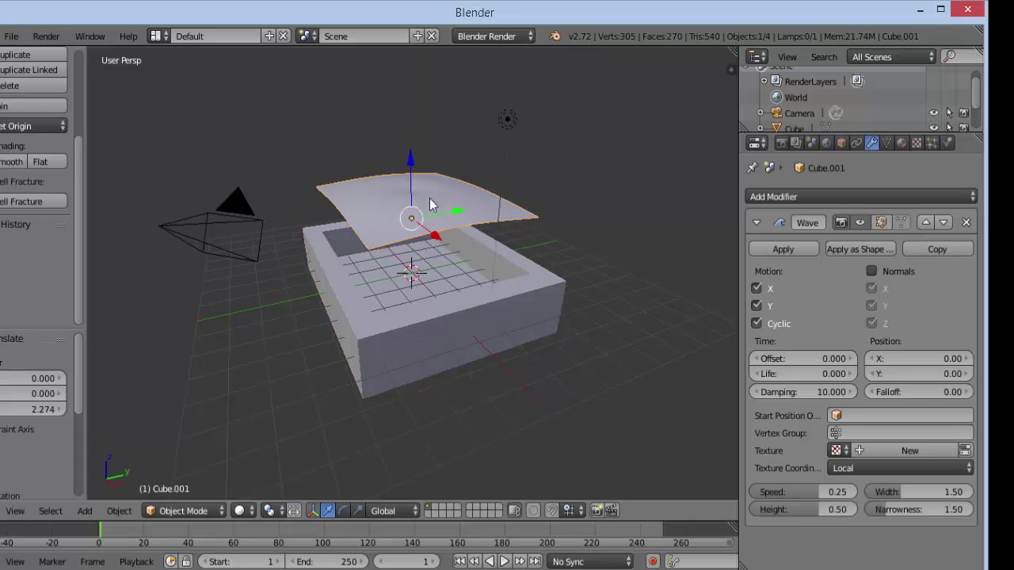
Add a second material slot with a new material to the plane and set its diffuse color to light blue.
{"action": "left_click", "coordinate": [902, 146]}
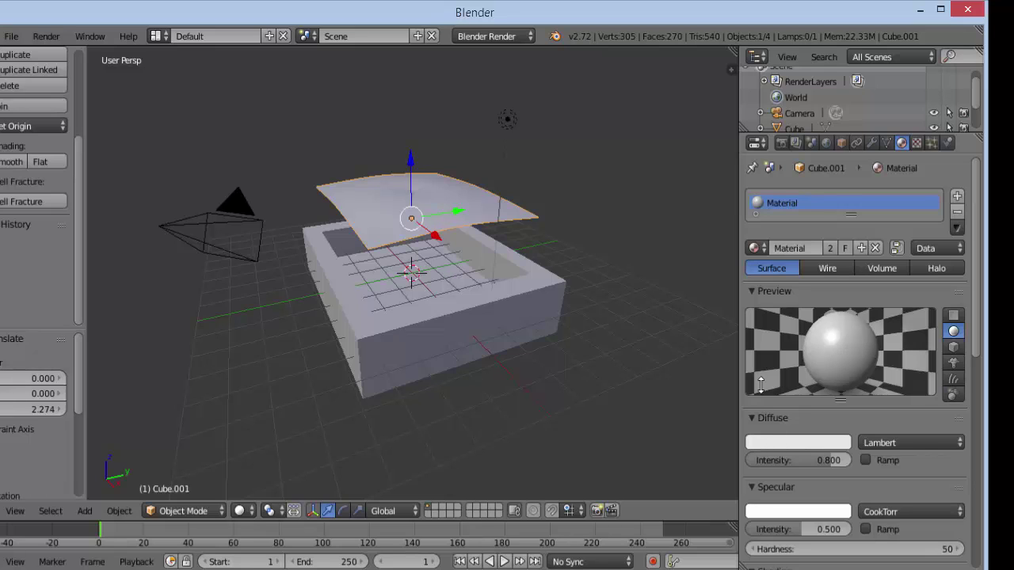
{"action": "left_click", "coordinate": [956, 197]}
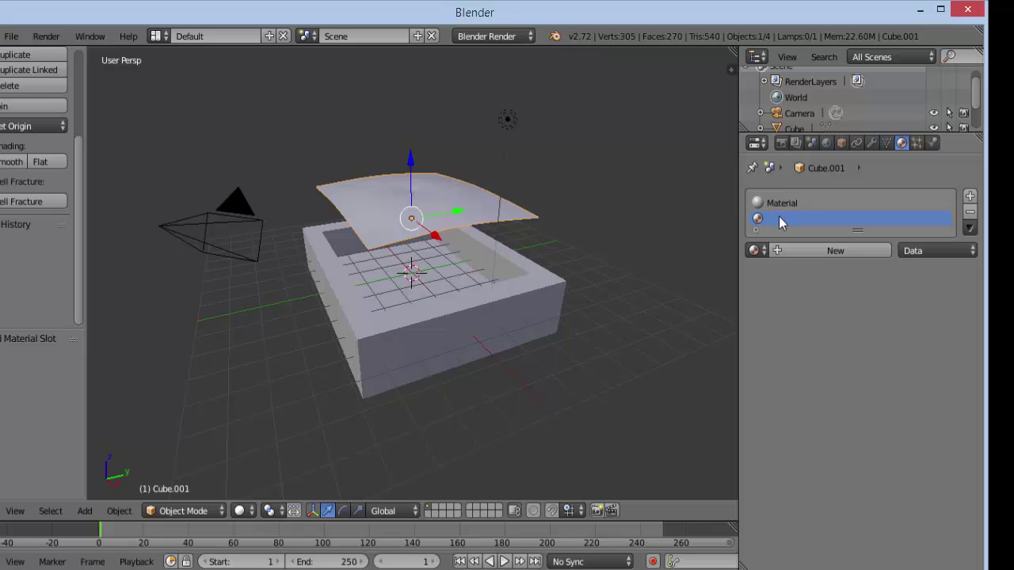
{"action": "left_click", "coordinate": [827, 250]}
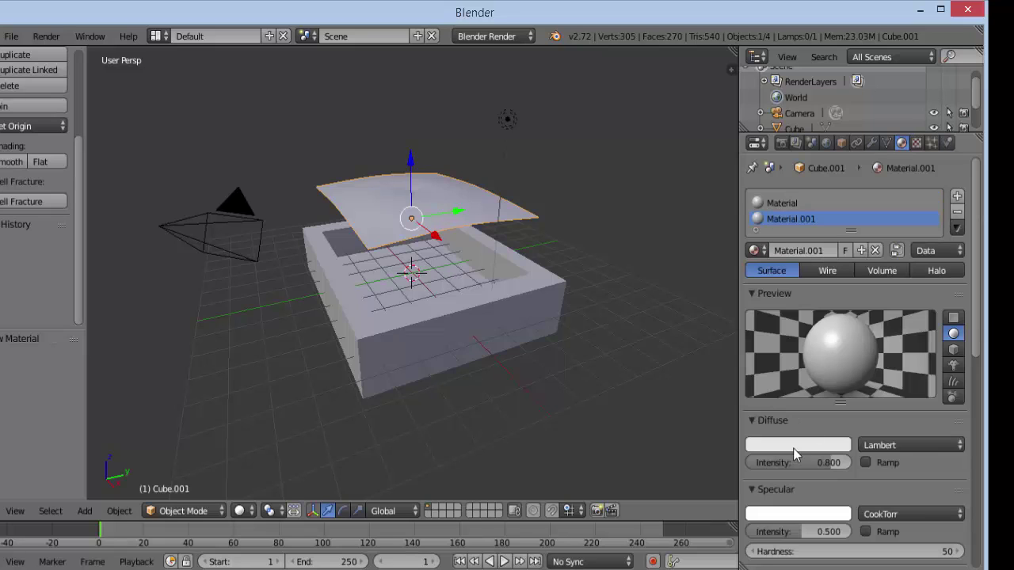
{"action": "left_click", "coordinate": [792, 446]}
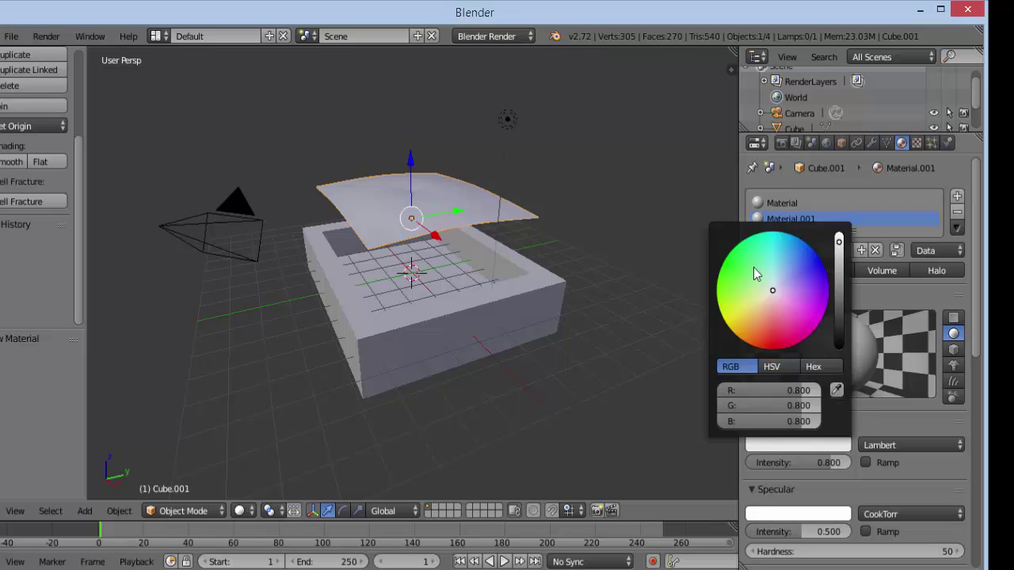
{"action": "left_click", "coordinate": [788, 247]}
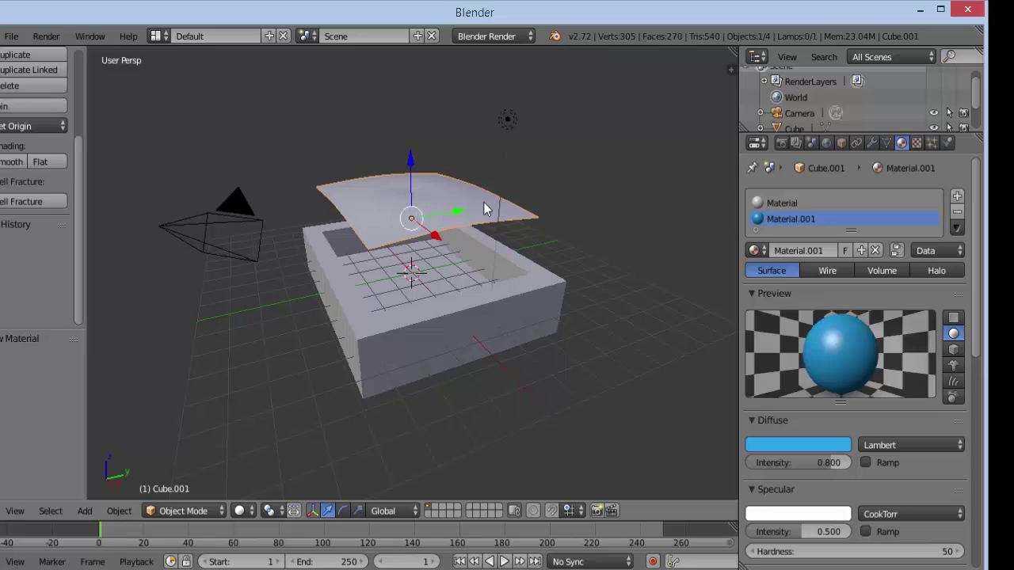
Try the existing Material in the plane's second slot, and reassign the blue Material.001 to it.
{"action": "left_click", "coordinate": [755, 250]}
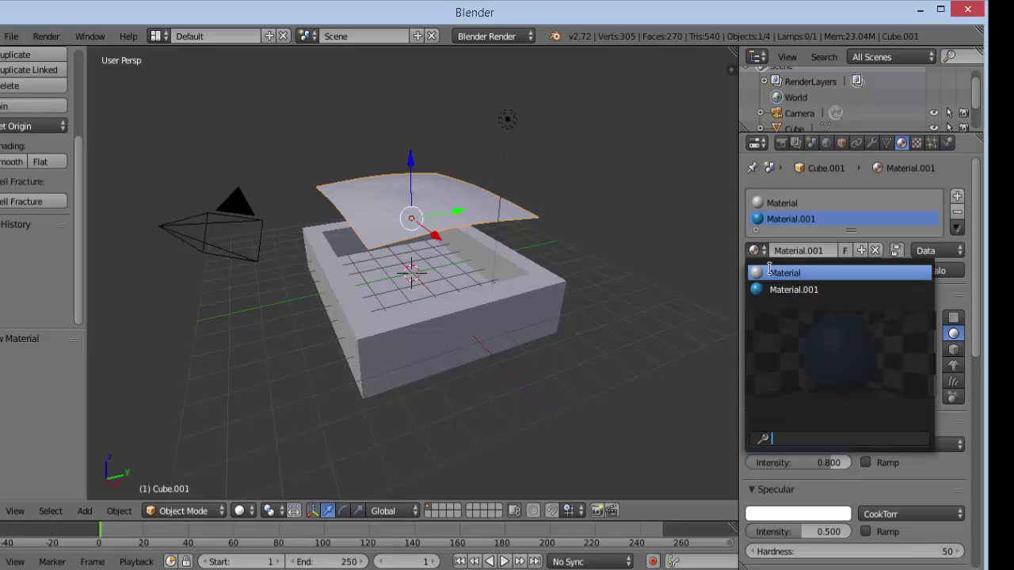
{"action": "left_click", "coordinate": [769, 271]}
{"action": "left_click", "coordinate": [759, 254]}
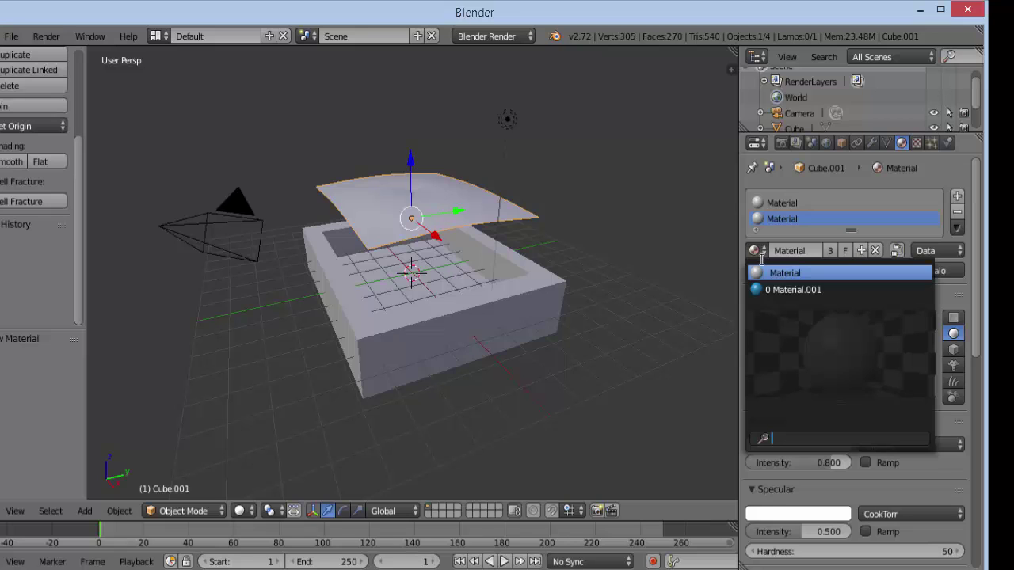
{"action": "left_click", "coordinate": [770, 289]}
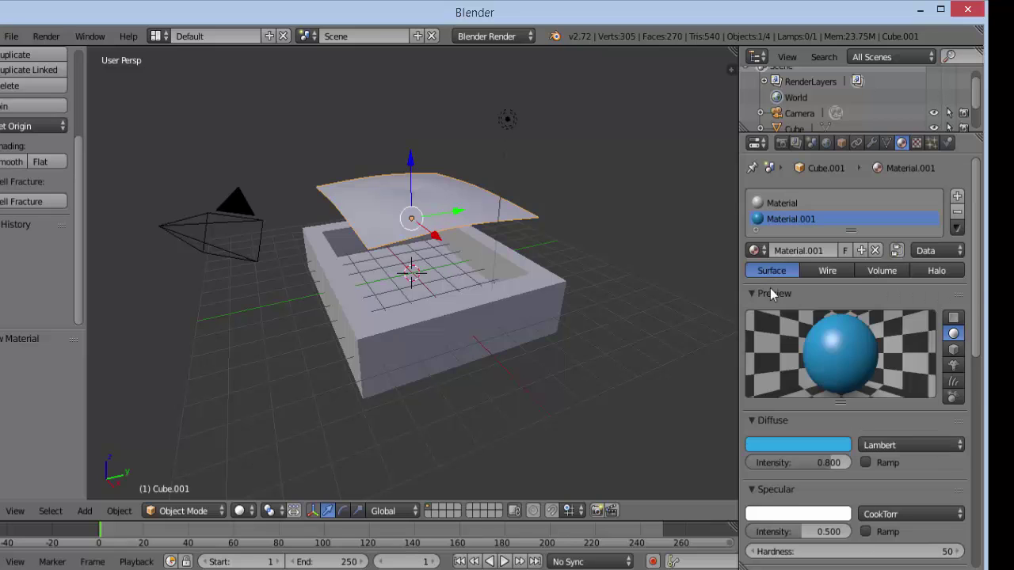
Examine the materials of the basin and of the raised plane, leaving the plane selected.
{"action": "right_click", "coordinate": [407, 339]}
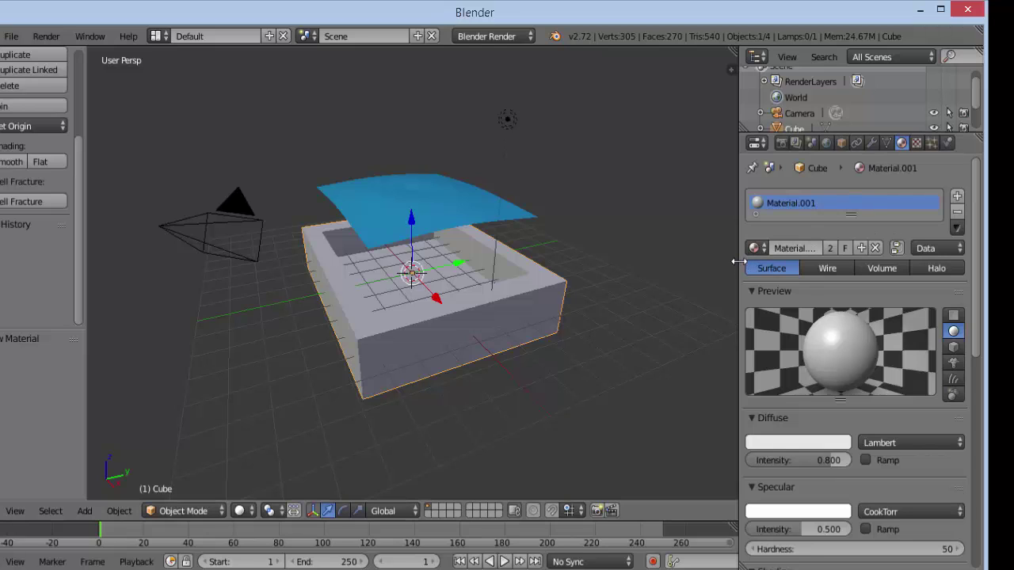
{"action": "left_click_drag", "start_coordinate": [738, 262], "coordinate": [769, 261]}
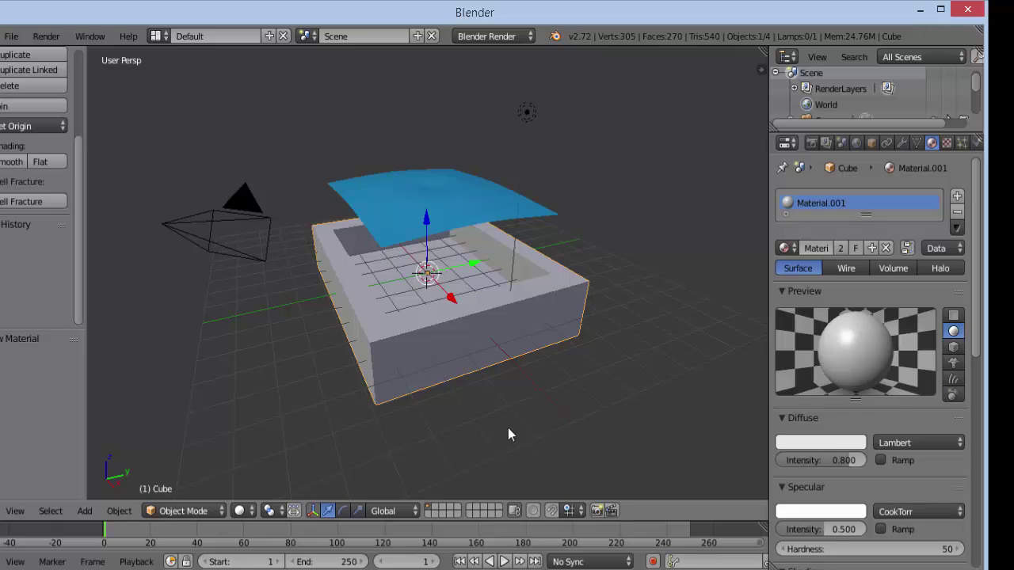
{"action": "right_click", "coordinate": [468, 194]}
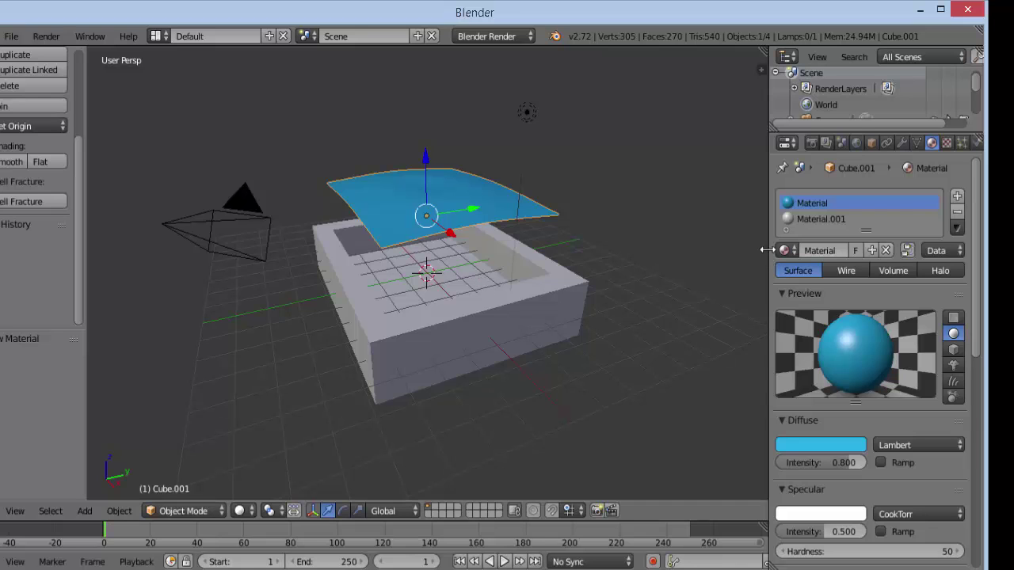
{"action": "left_click_drag", "start_coordinate": [756, 251], "coordinate": [736, 265]}
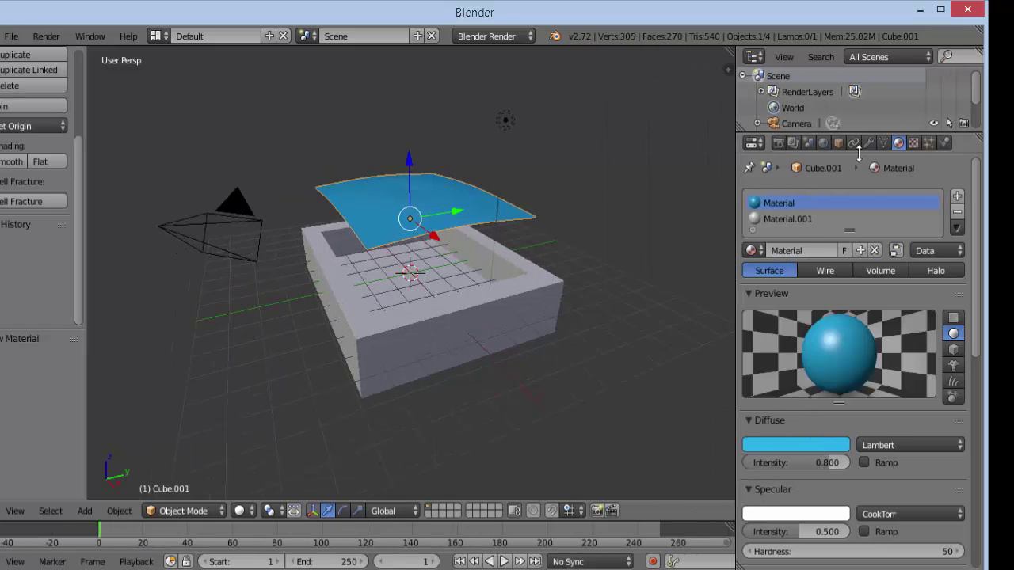
Show the plane's modifier settings, play the animation, and lower the plane about 2.573 along Z into the basin.
{"action": "left_click", "coordinate": [868, 144]}
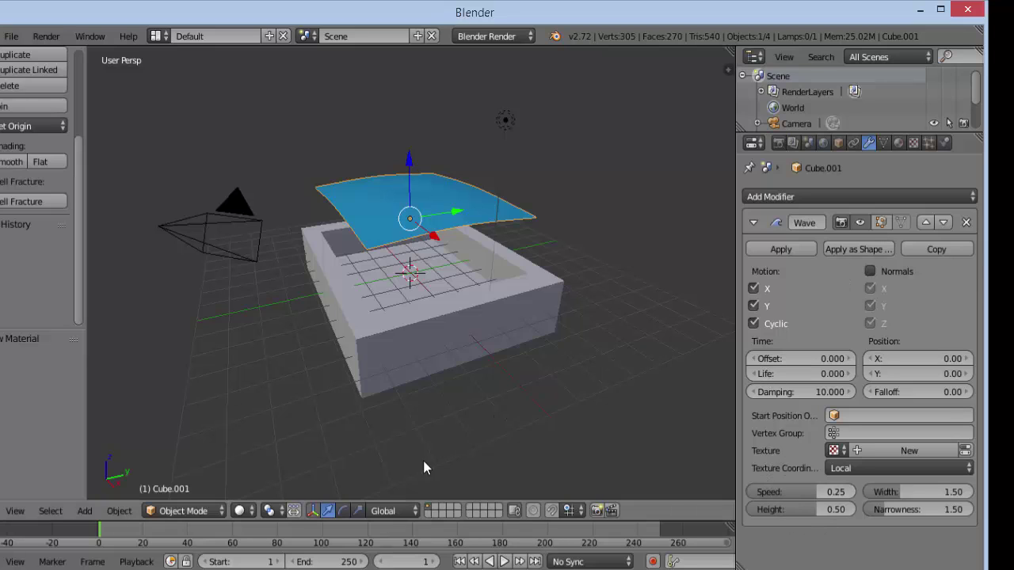
{"action": "left_click", "coordinate": [505, 561]}
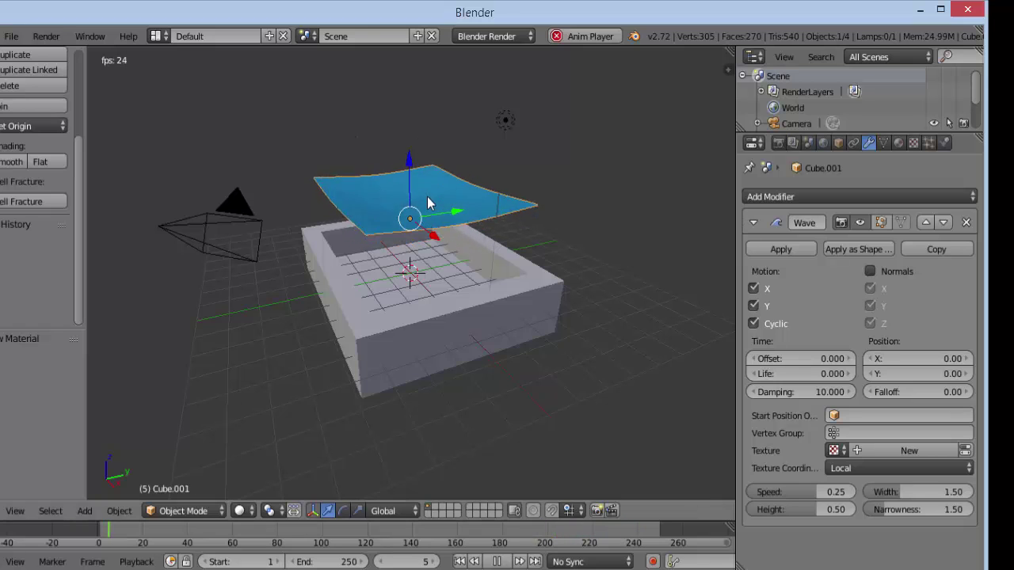
{"action": "left_click_drag", "start_coordinate": [410, 158], "coordinate": [406, 217]}
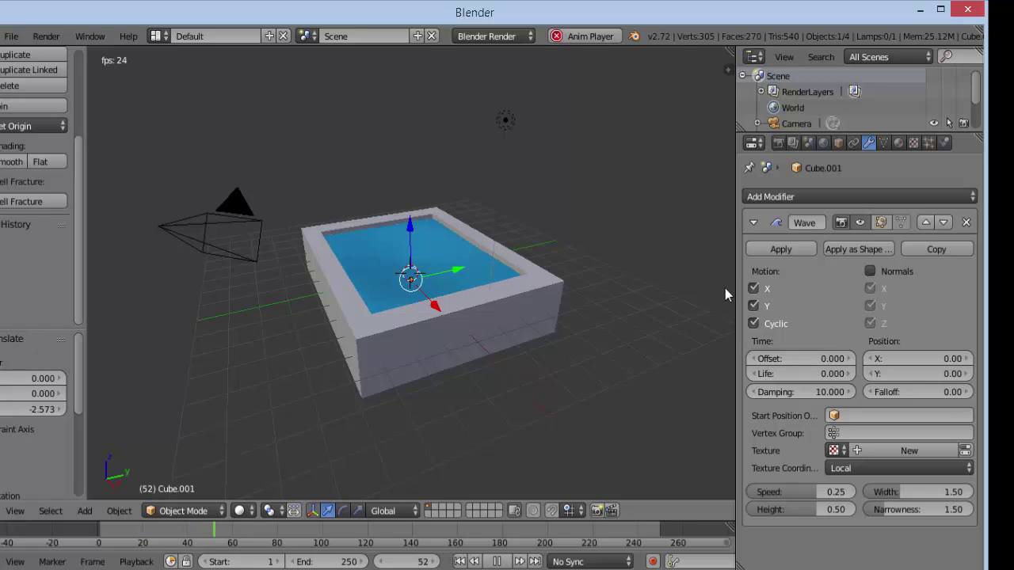
Try the wave without X motion and without Y motion, re-enabling each axis after its test.
{"action": "left_click", "coordinate": [753, 288]}
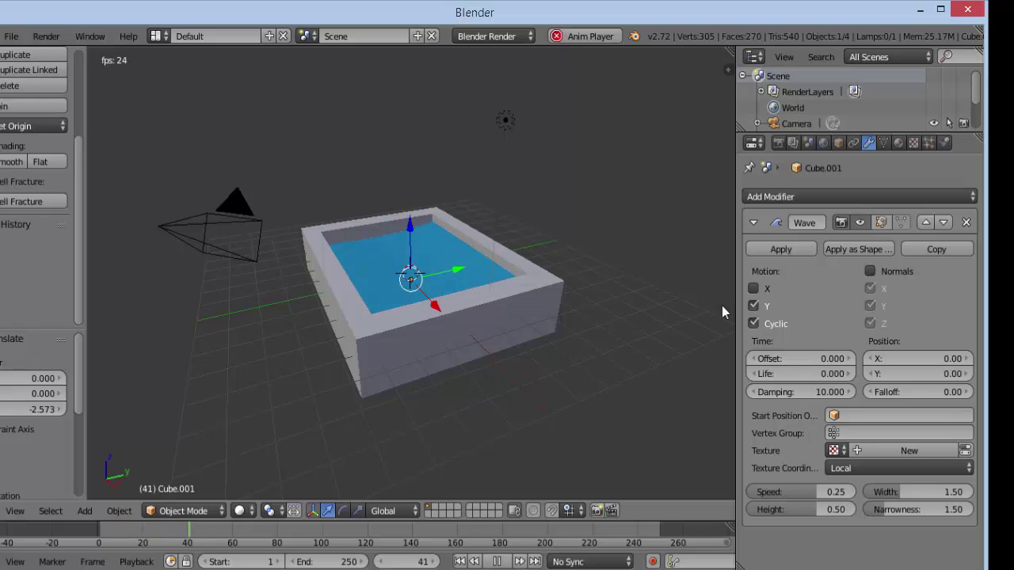
{"action": "left_click", "coordinate": [754, 288]}
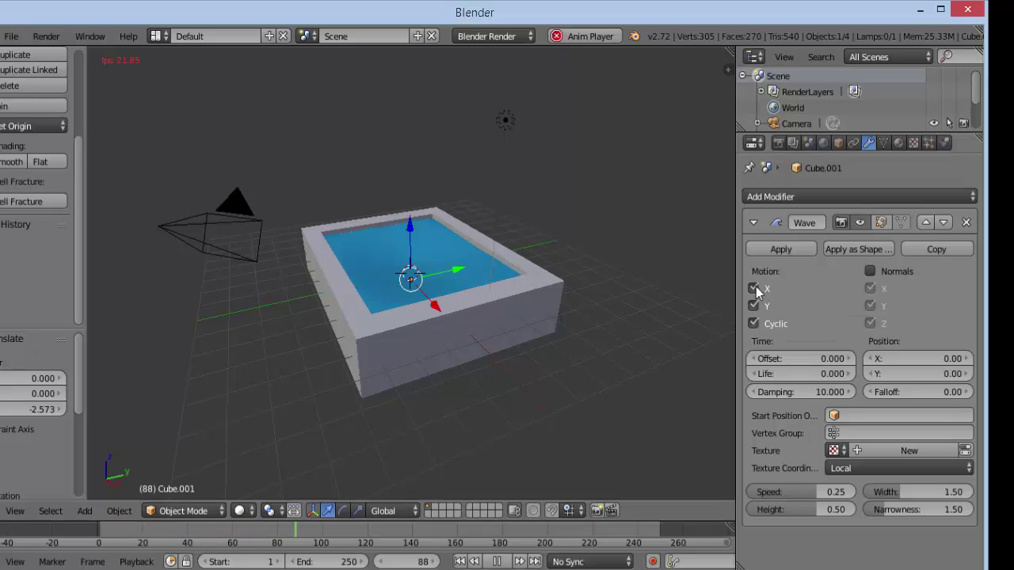
{"action": "left_click", "coordinate": [753, 306]}
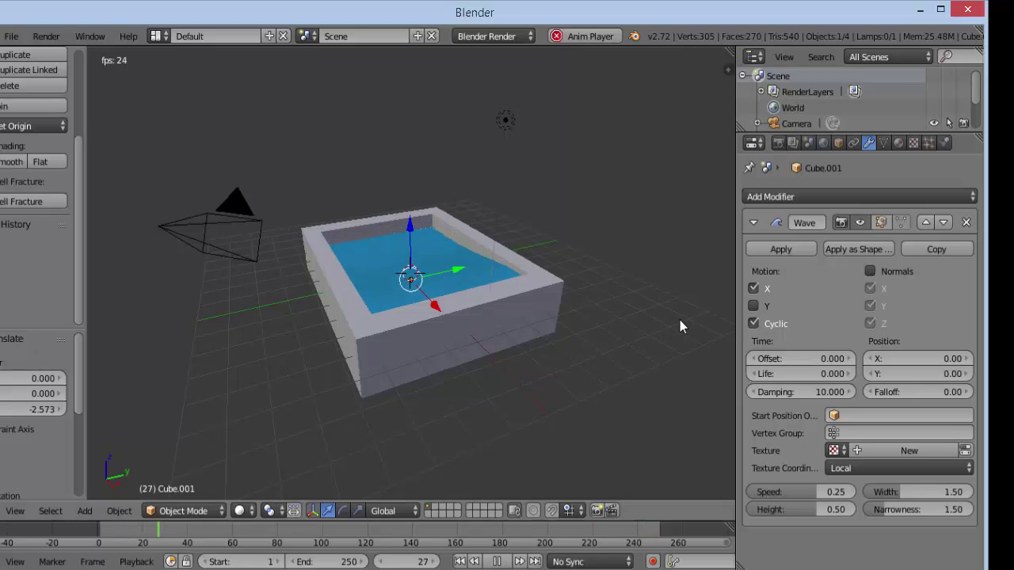
{"action": "left_click", "coordinate": [753, 306]}
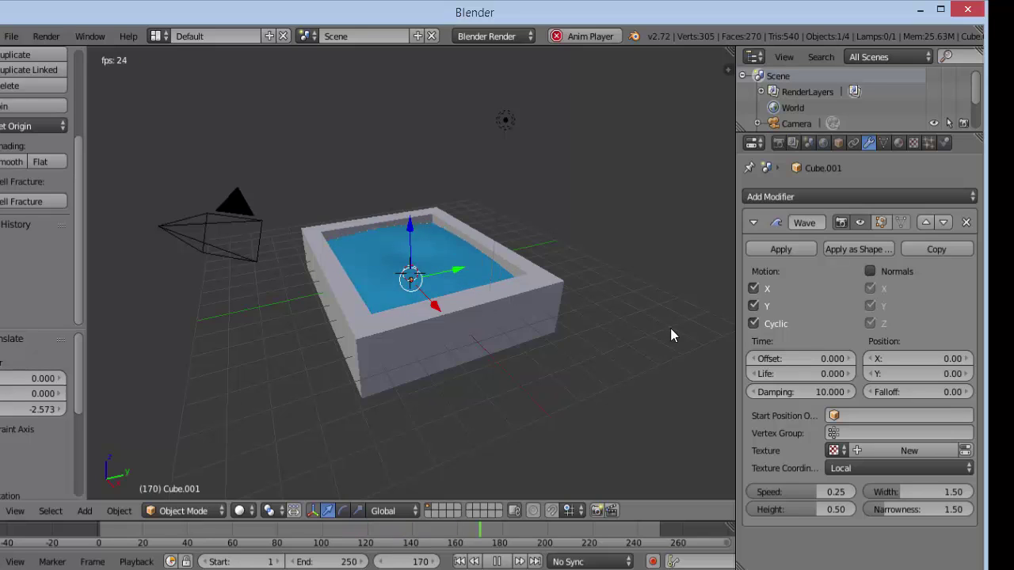
Disable the Wave modifier's Cyclic option and set its Life to 250.
{"action": "left_click", "coordinate": [754, 323]}
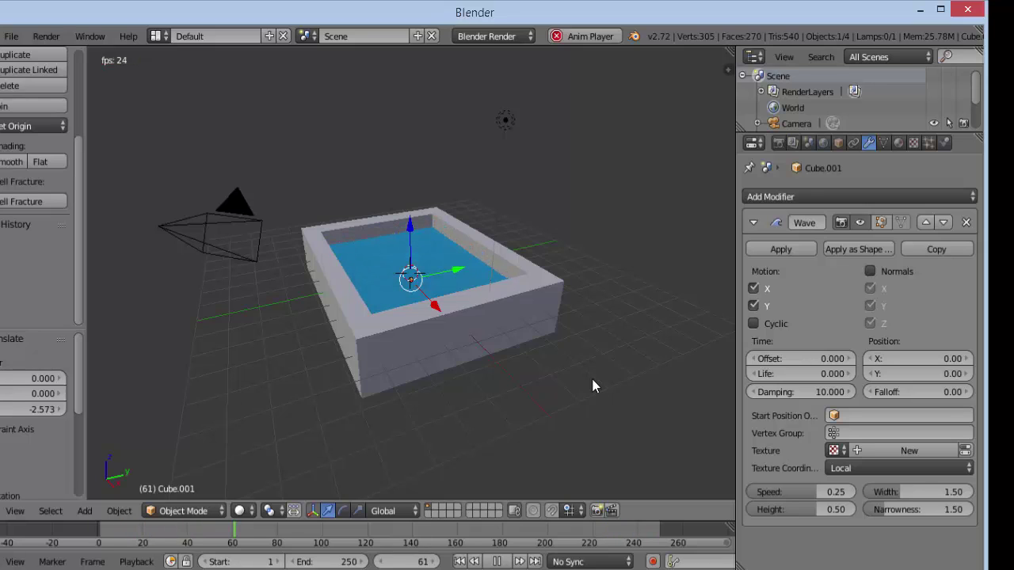
{"action": "left_click", "coordinate": [800, 373]}
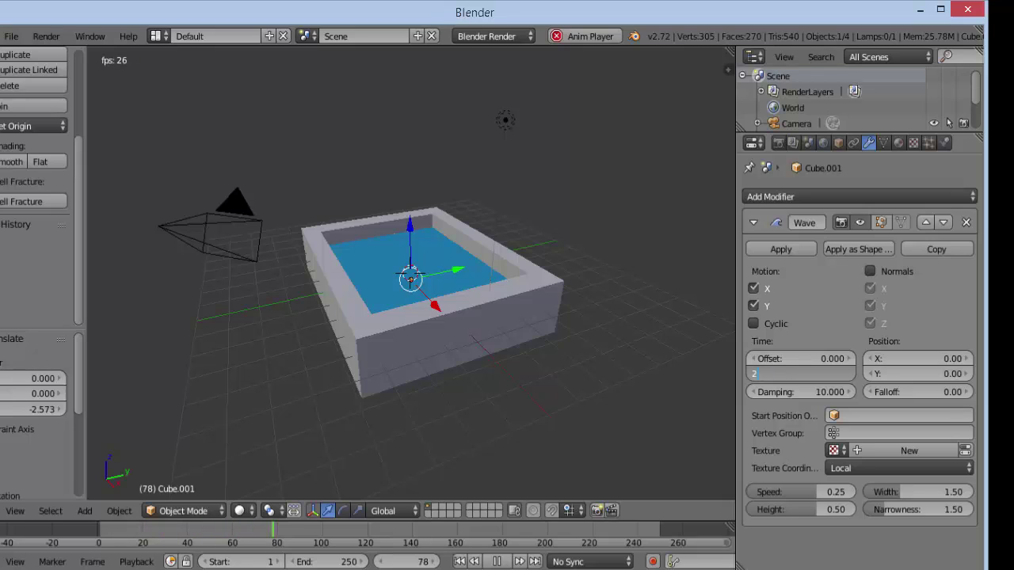
{"action": "type", "text": "250"}
{"action": "key", "text": "Return"}
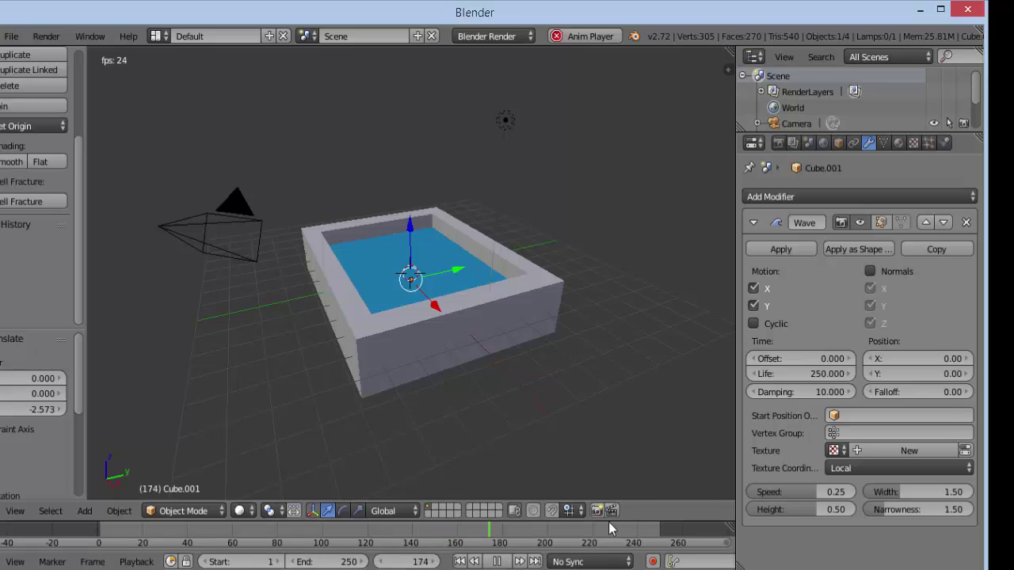
Re-enable the Wave modifier's Cyclic option and set its Life to 100.
{"action": "left_click", "coordinate": [757, 325]}
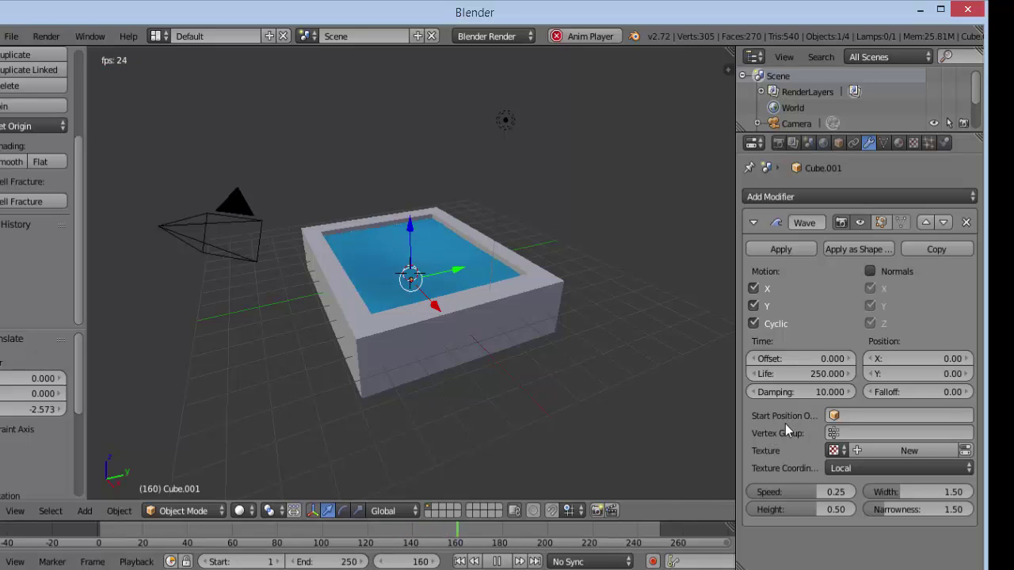
{"action": "left_click", "coordinate": [815, 381]}
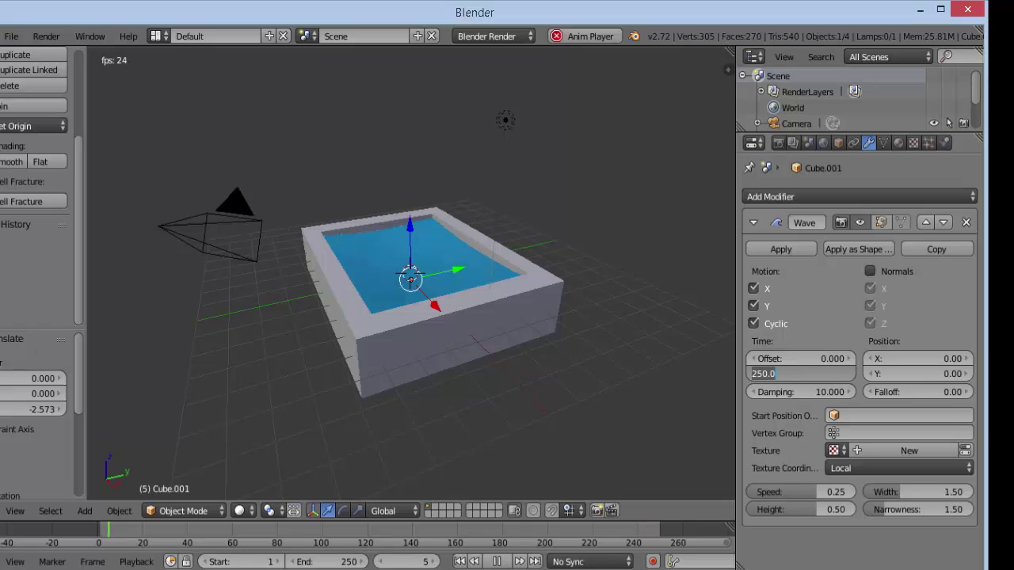
{"action": "type", "text": "10"}
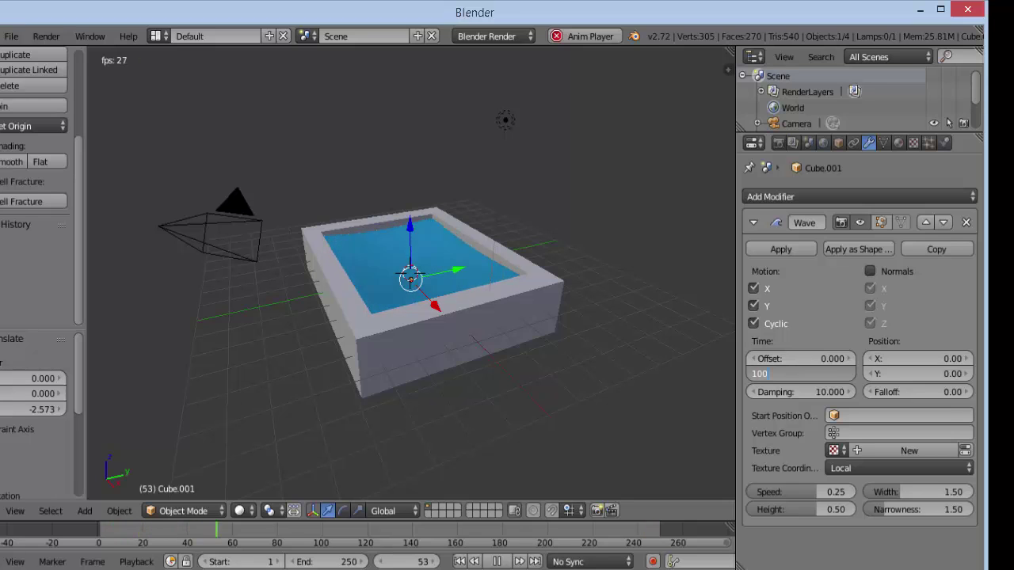
{"action": "type", "text": "0"}
{"action": "key", "text": "Return"}
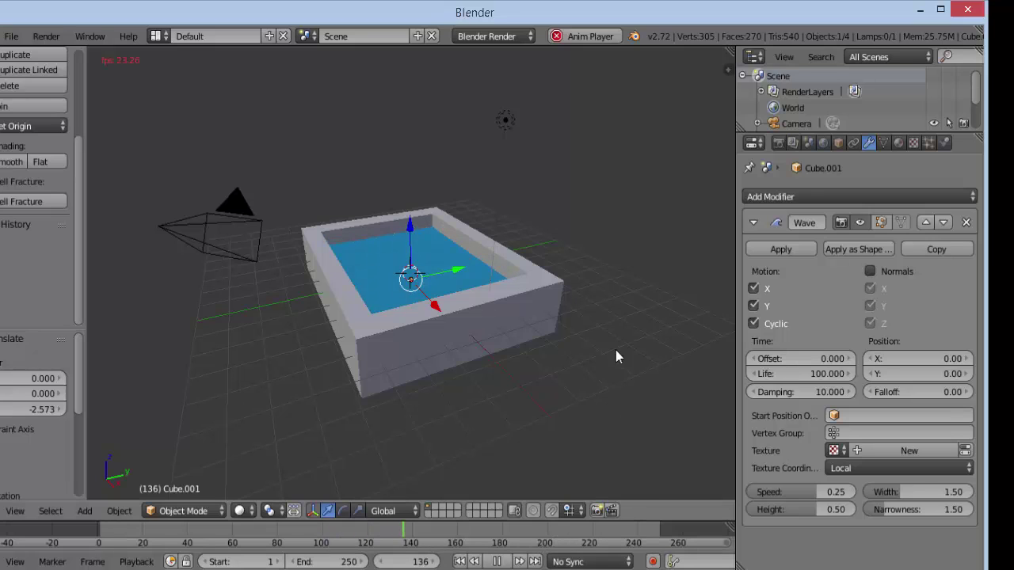
Set the Wave modifier's Life to 250.
{"action": "left_click", "coordinate": [808, 376]}
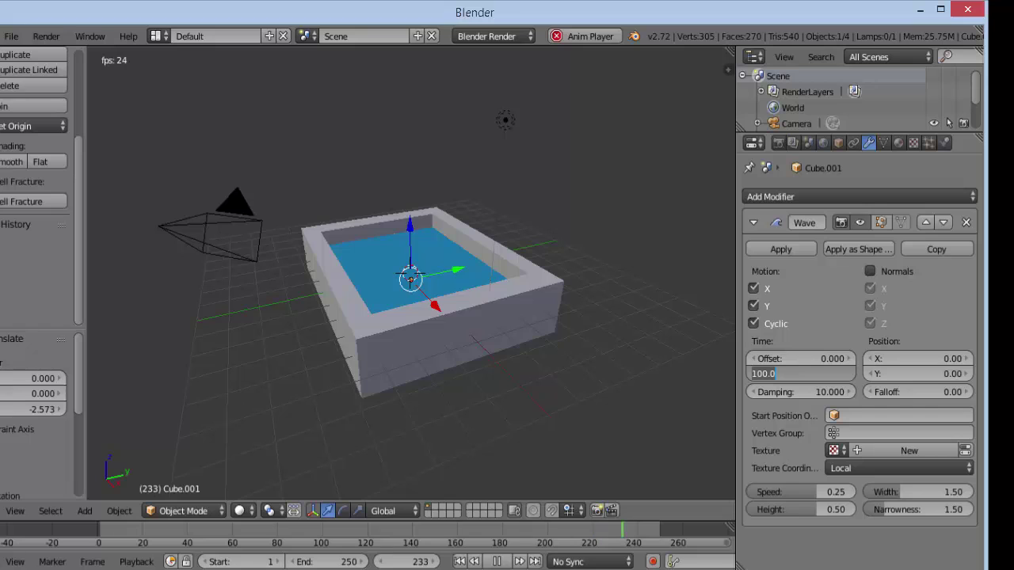
{"action": "type", "text": "2"}
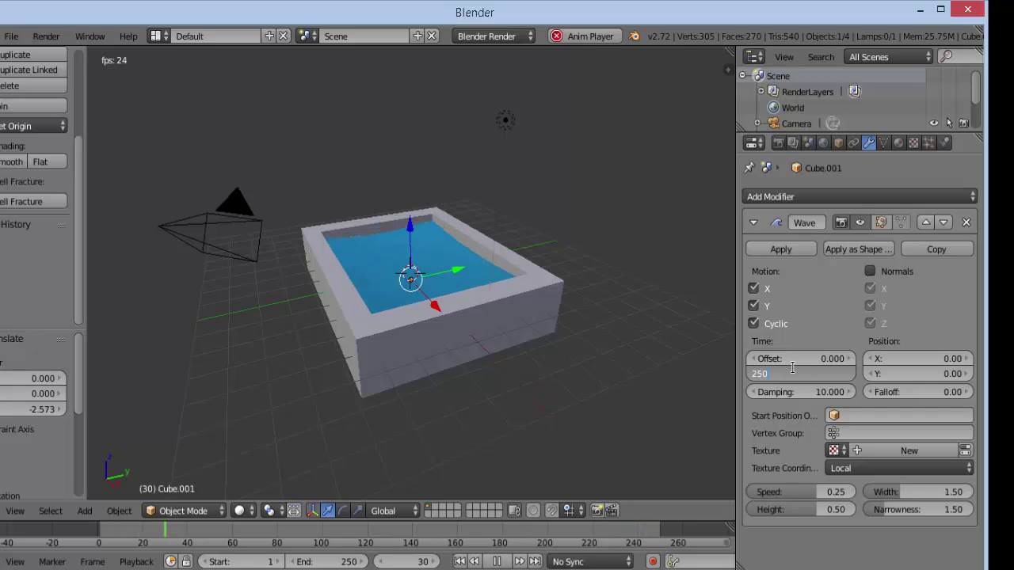
{"action": "type", "text": "50"}
{"action": "key", "text": "Return"}
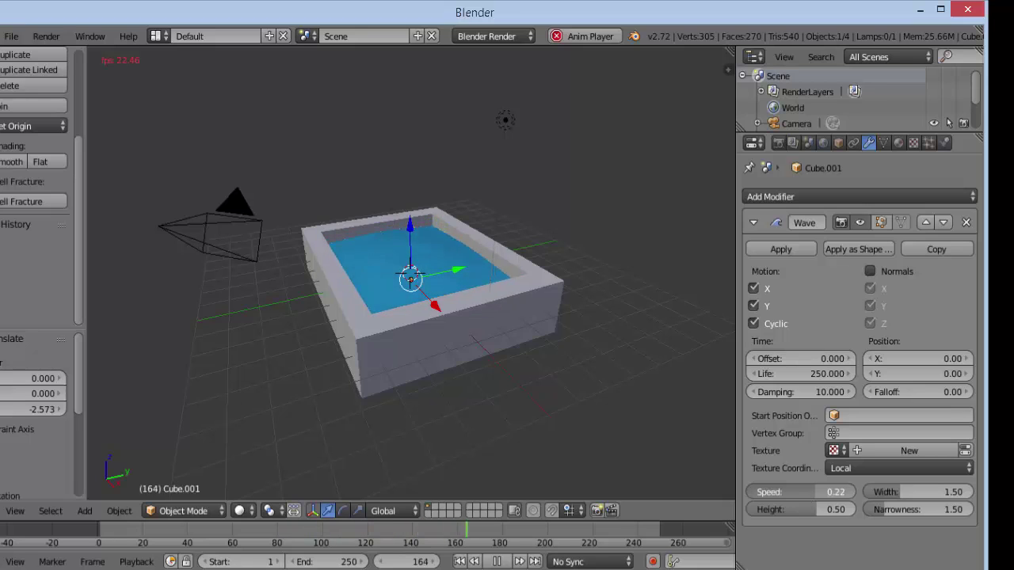
Adjust the wave to Speed 0.07, Height 0.30, Width 2.33 and Narrowness 3.67.
{"action": "left_click_drag", "start_coordinate": [812, 492], "coordinate": [770, 490]}
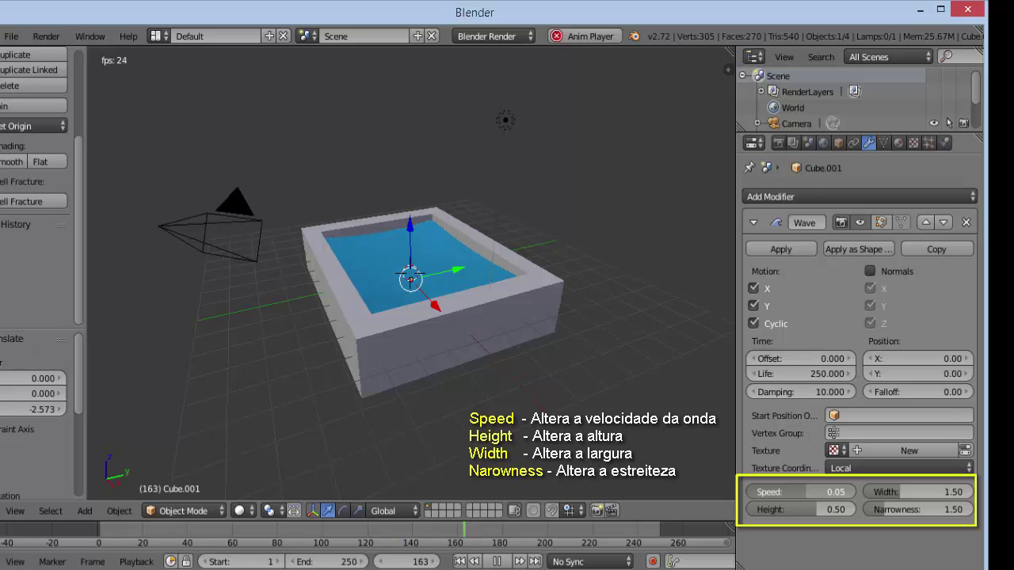
{"action": "left_click_drag", "start_coordinate": [807, 492], "coordinate": [808, 492]}
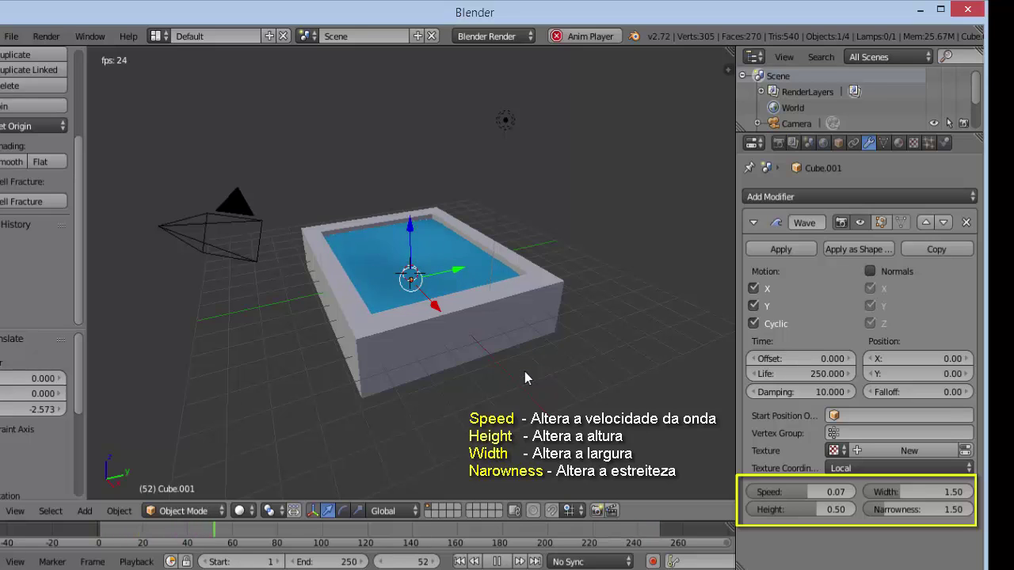
{"action": "mouse_move", "coordinate": [792, 509]}
{"action": "left_mouse_down"}
{"action": "mouse_move", "coordinate": [826, 509]}
{"action": "mouse_move", "coordinate": [772, 509]}
{"action": "left_mouse_up"}
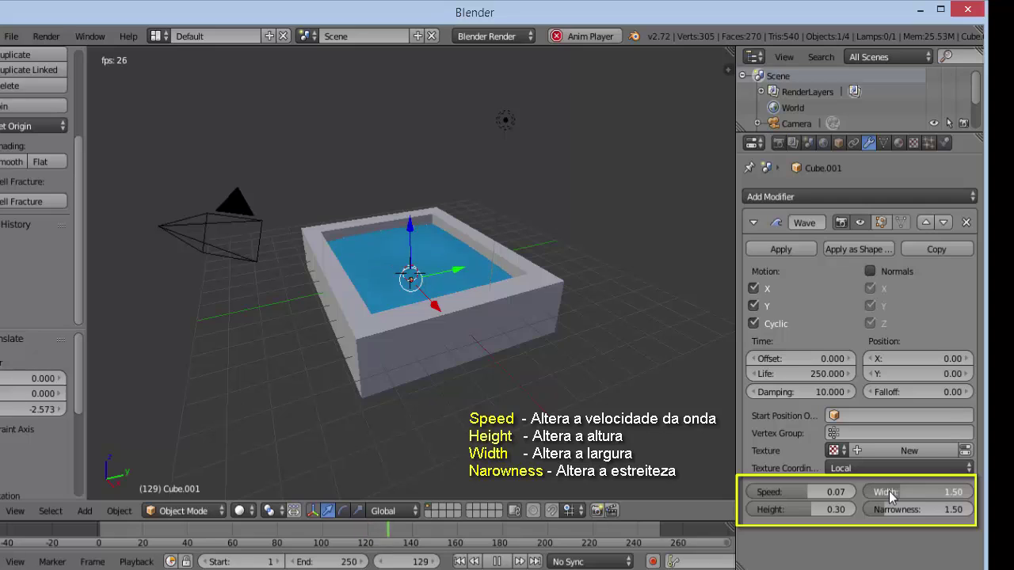
{"action": "left_click_drag", "start_coordinate": [889, 491], "coordinate": [918, 491]}
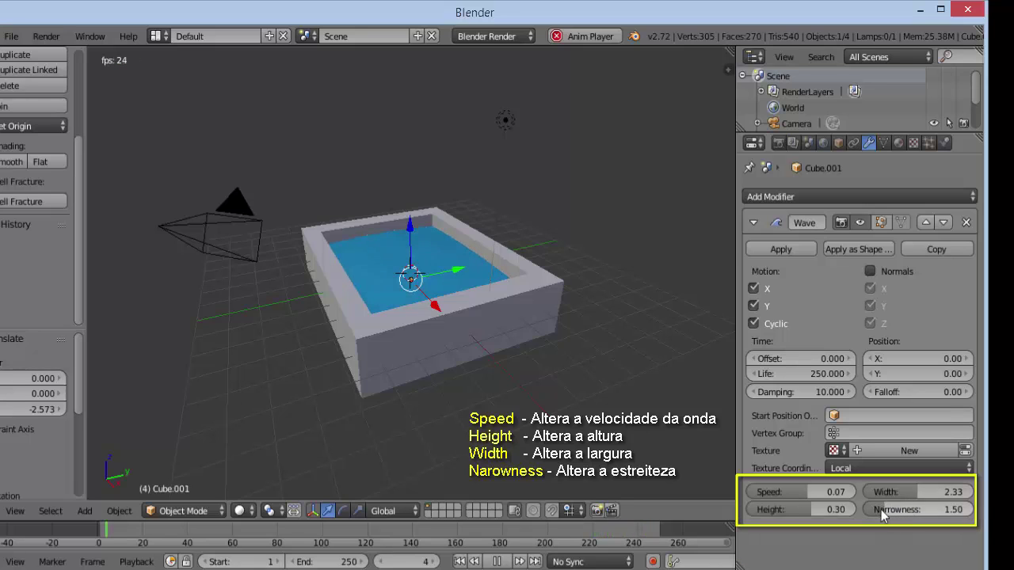
{"action": "left_click_drag", "start_coordinate": [881, 509], "coordinate": [971, 509]}
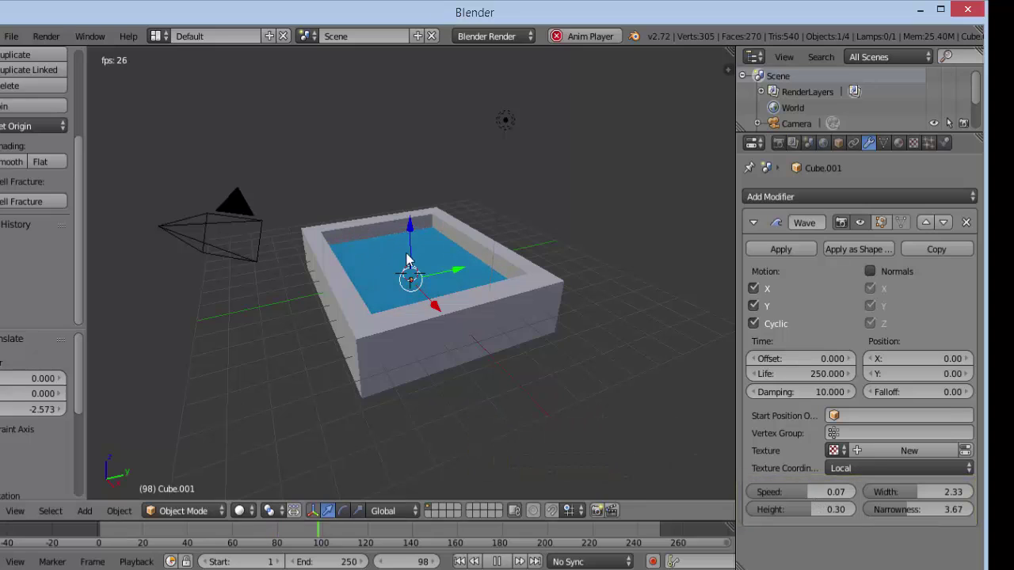